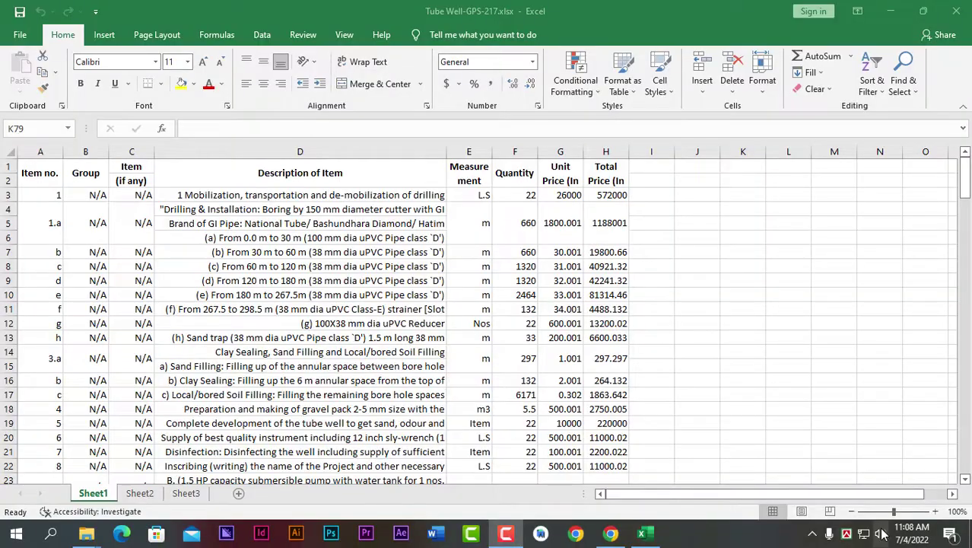
# Step: Adjust the speaker volume, then return focus to the spreadsheet
pyautogui.click(878, 534)
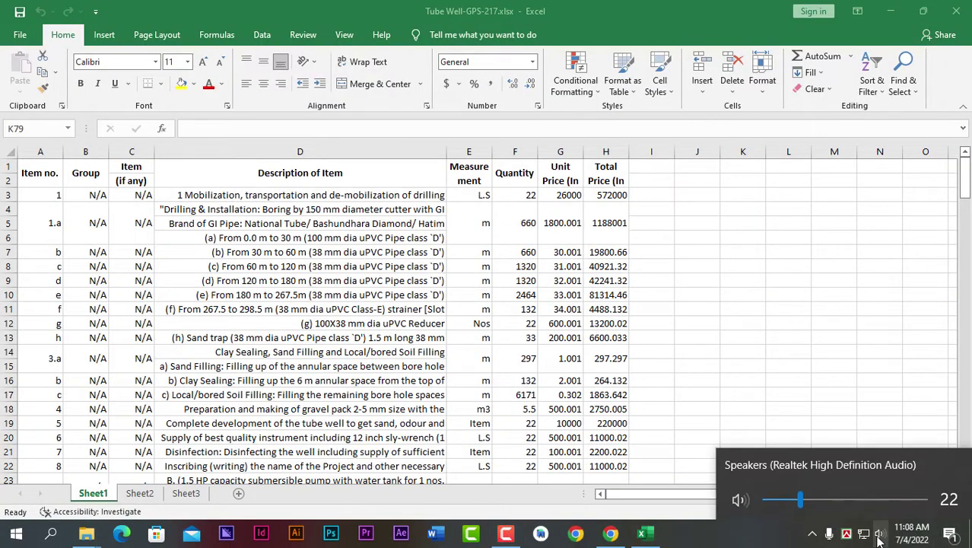
pyautogui.click(778, 545)
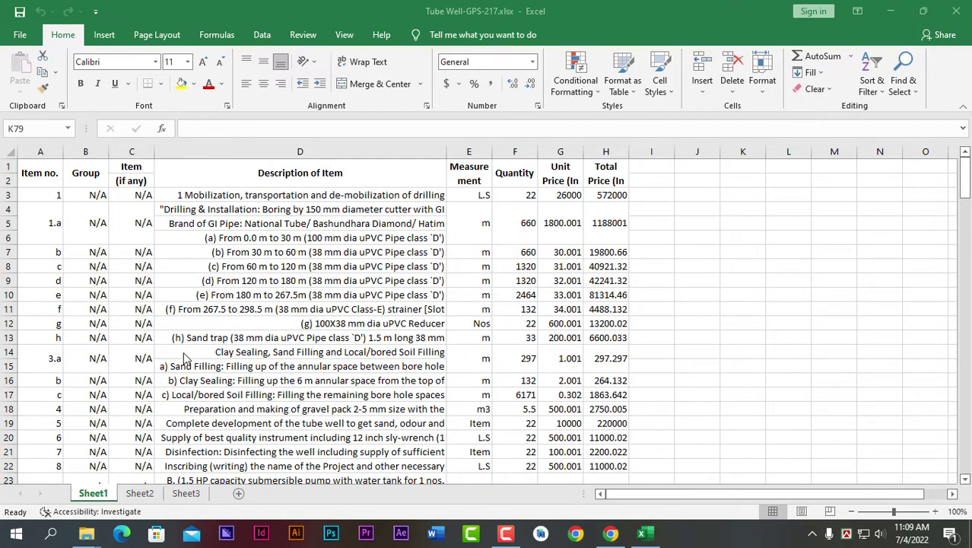
pyautogui.click(135, 505)
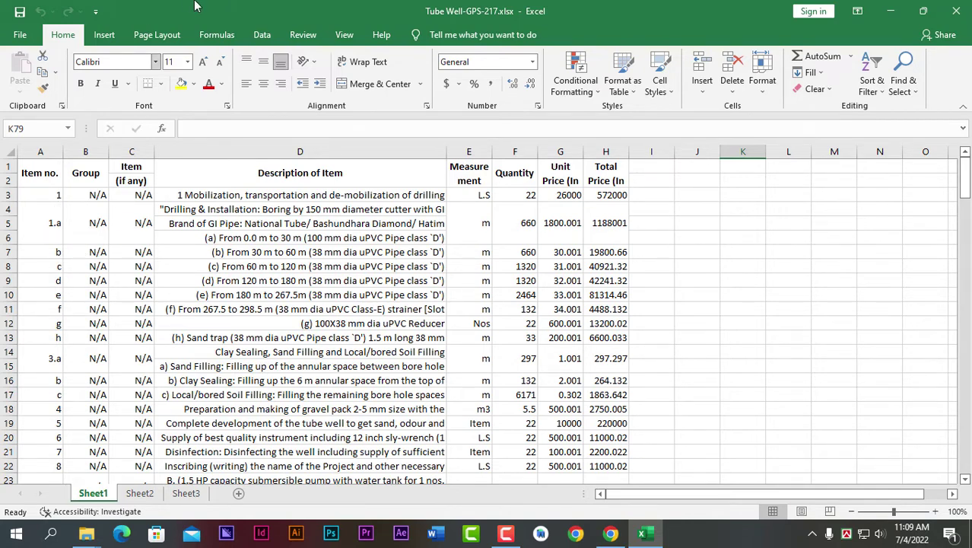
# Step: Set the BOQ sheet's paper size to A4
pyautogui.click(142, 37)
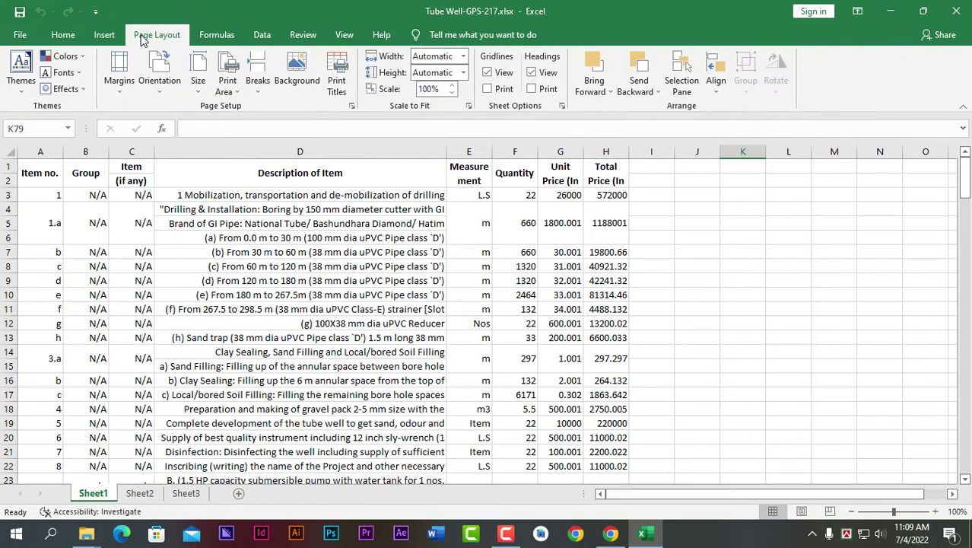
pyautogui.click(197, 83)
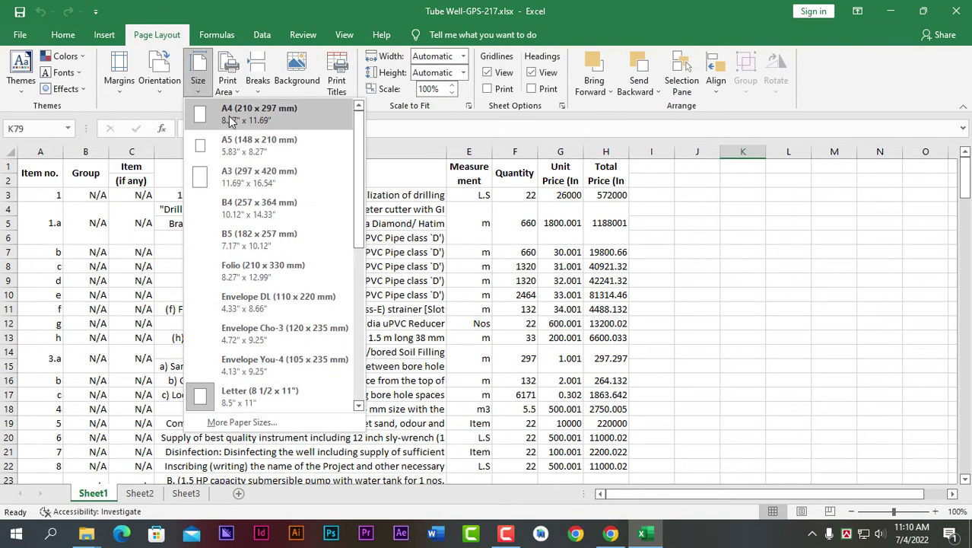
pyautogui.click(247, 120)
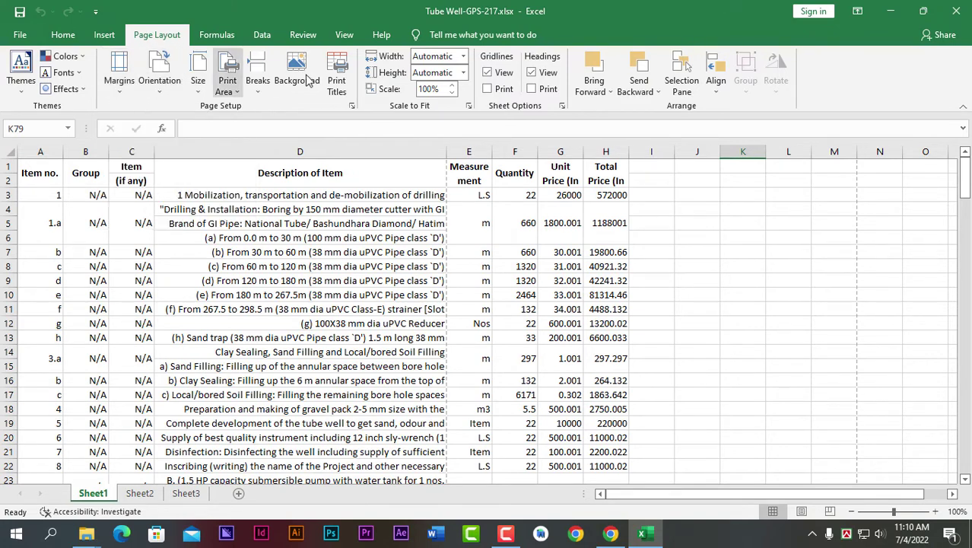
pyautogui.click(347, 37)
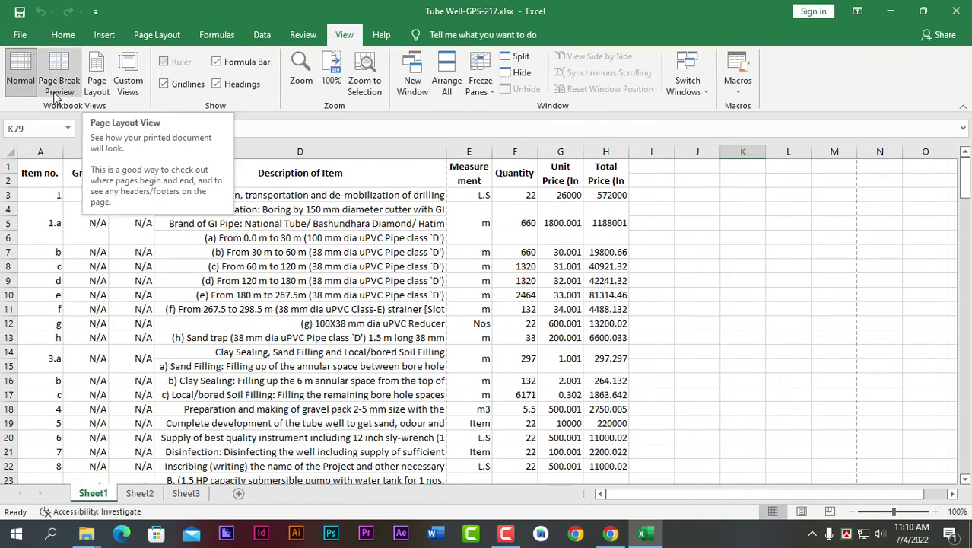
# Step: Switch the sheet to Page Layout view and scroll back to the top
pyautogui.click(96, 92)
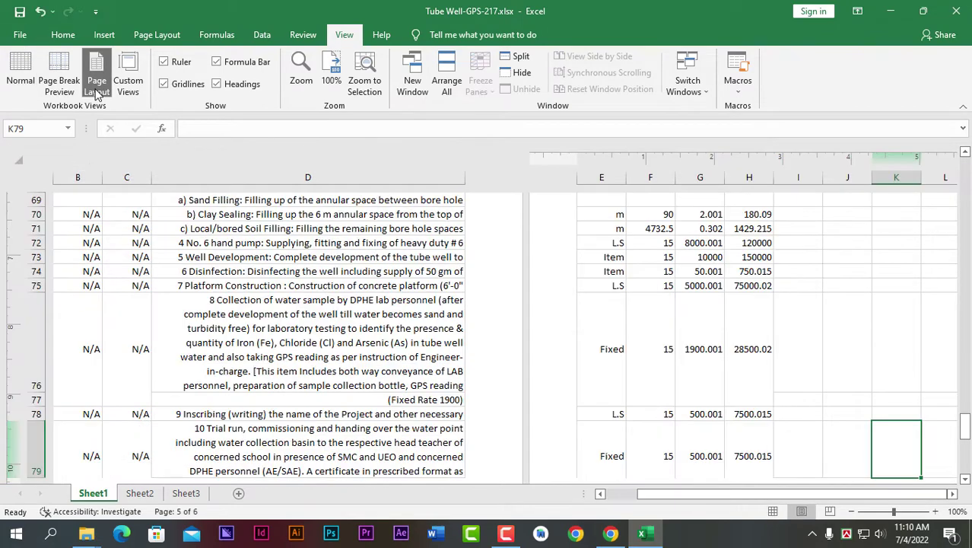
pyautogui.scroll(5, 383, 335)
pyautogui.scroll(3, 383, 335)
pyautogui.scroll(6, 373, 332)
pyautogui.scroll(9, 362, 336)
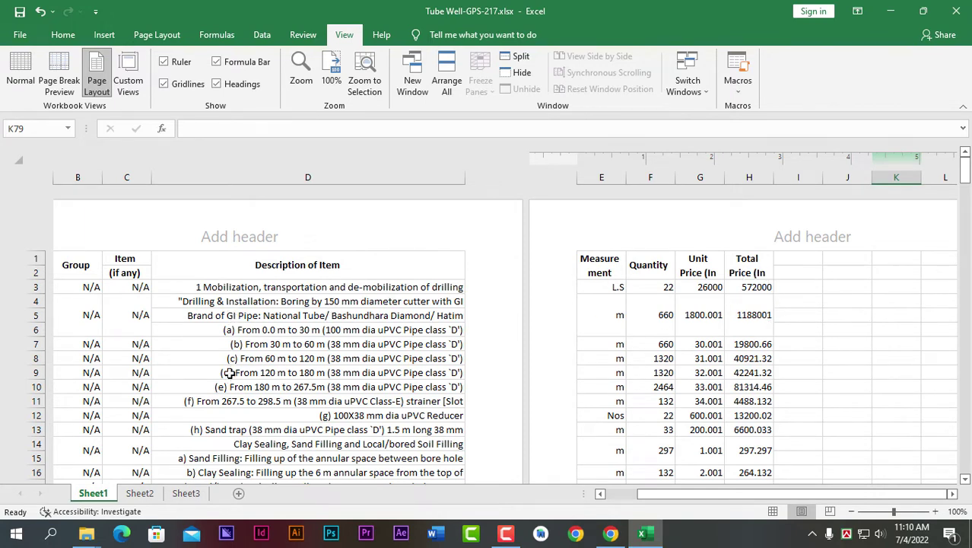
# Step: Change the page orientation to Landscape and scroll through the pages to check the fit
pyautogui.click(175, 37)
pyautogui.click(158, 76)
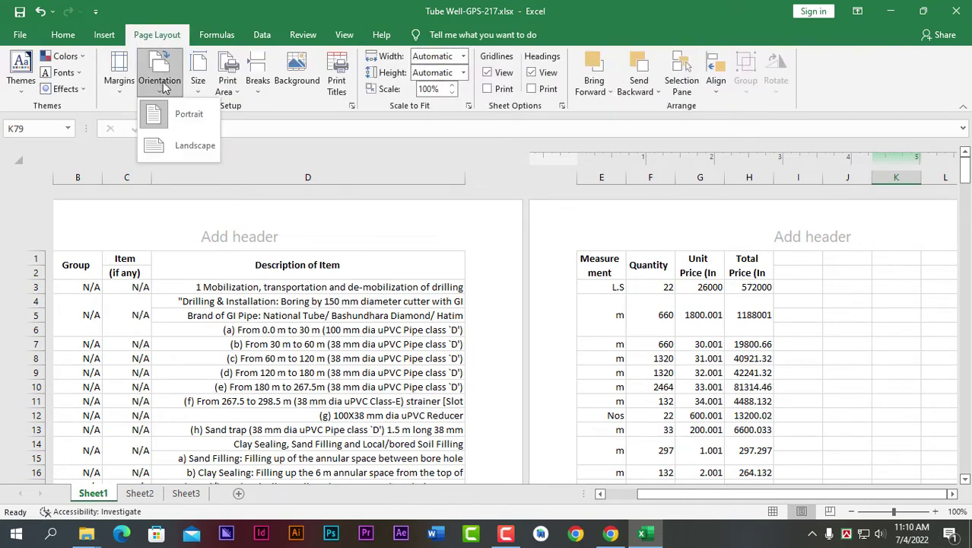
pyautogui.click(195, 149)
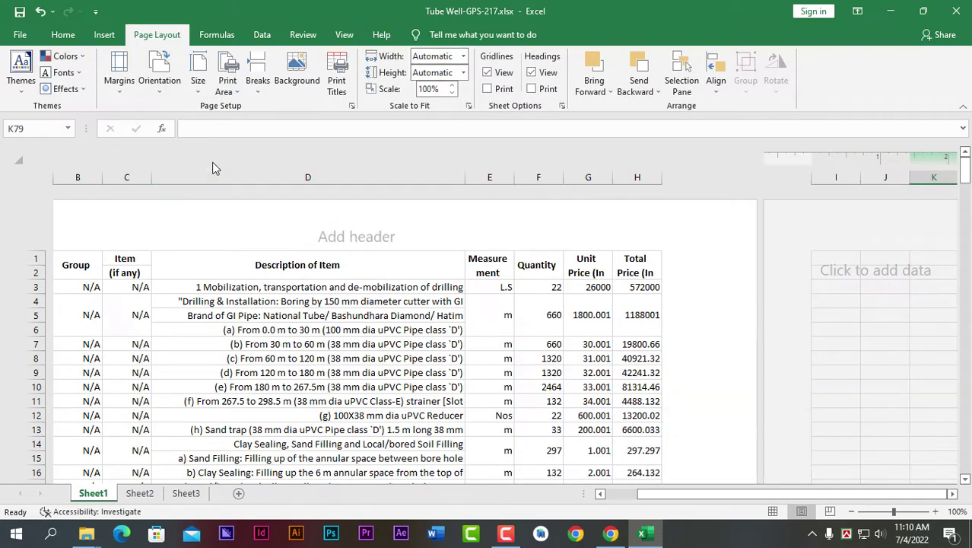
pyautogui.scroll(-5, 735, 303)
pyautogui.scroll(-5, 678, 317)
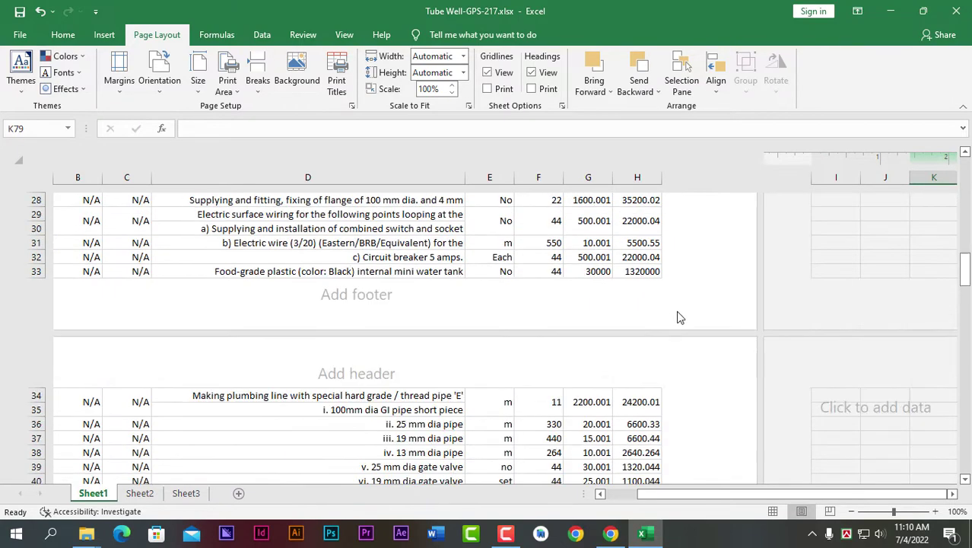
pyautogui.scroll(-4, 679, 316)
pyautogui.scroll(-3, 588, 366)
pyautogui.scroll(10, 588, 366)
pyautogui.scroll(3, 456, 349)
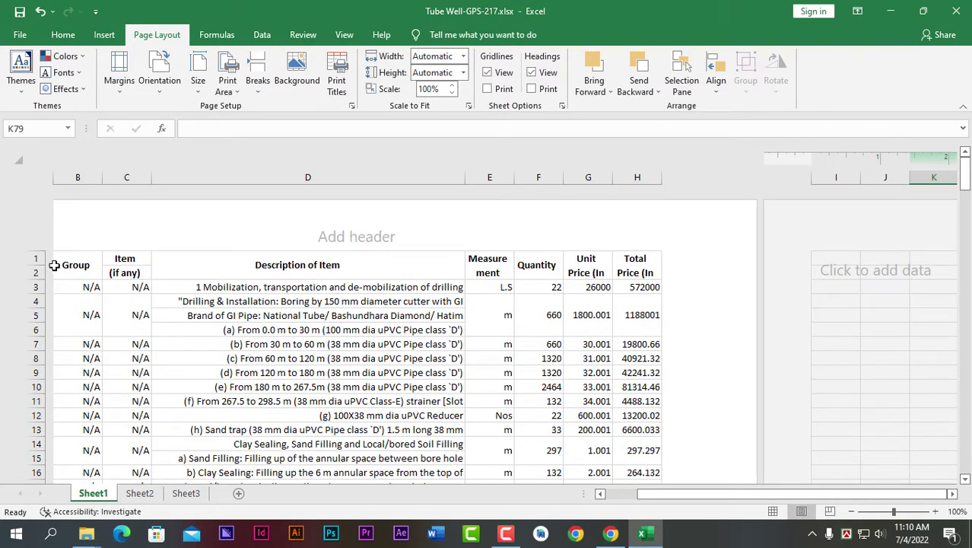
# Step: Apply All Borders to the table range B1:H84, Group through Total Price
pyautogui.moveTo(65, 262)
pyautogui.mouseDown()
pyautogui.moveTo(607, 449)
pyautogui.moveTo(614, 512)
pyautogui.mouseUp()
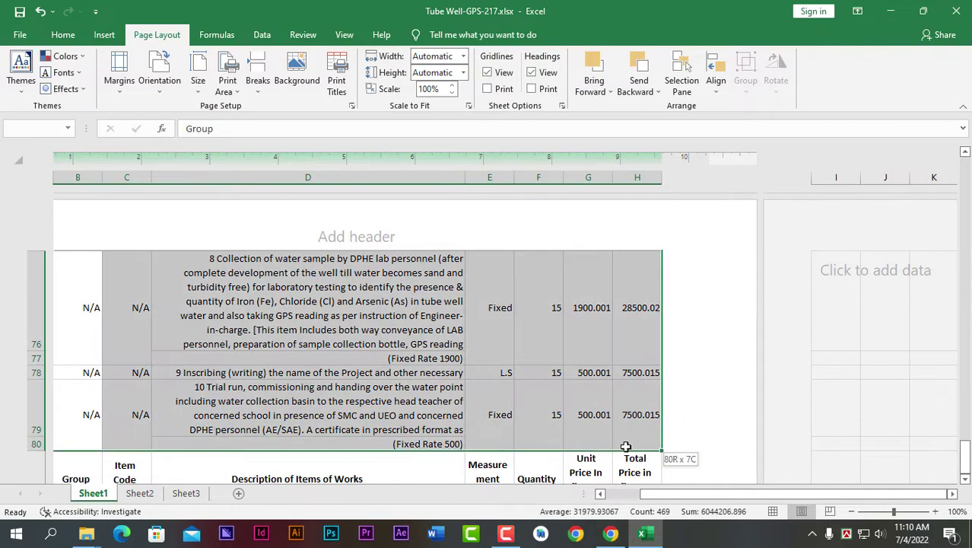
pyautogui.moveTo(615, 511)
pyautogui.mouseDown()
pyautogui.moveTo(623, 304)
pyautogui.moveTo(637, 371)
pyautogui.mouseUp()
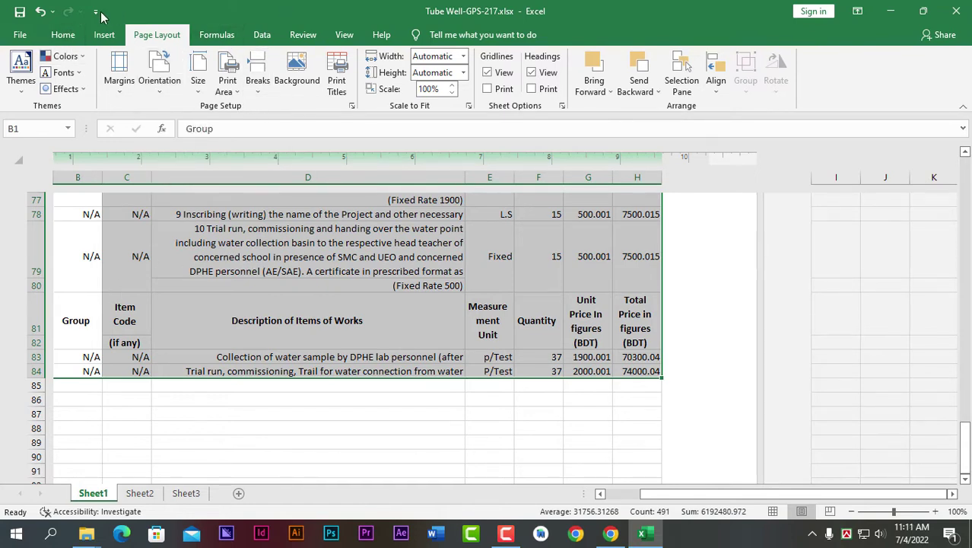
pyautogui.click(74, 37)
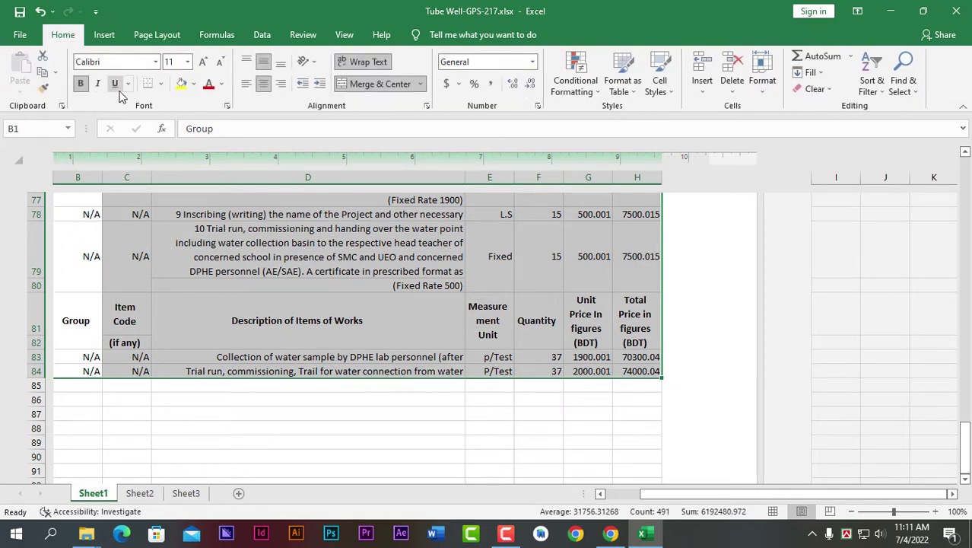
pyautogui.click(160, 85)
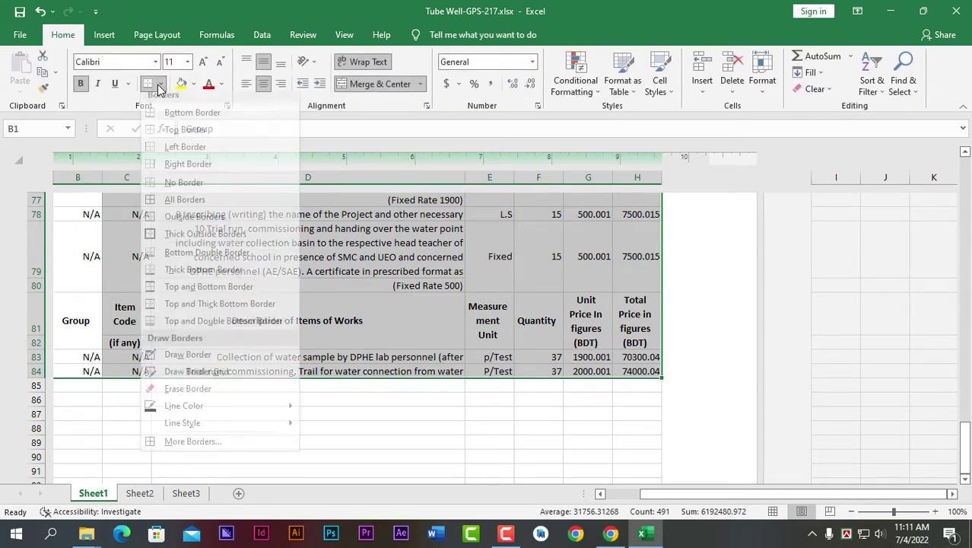
pyautogui.click(207, 207)
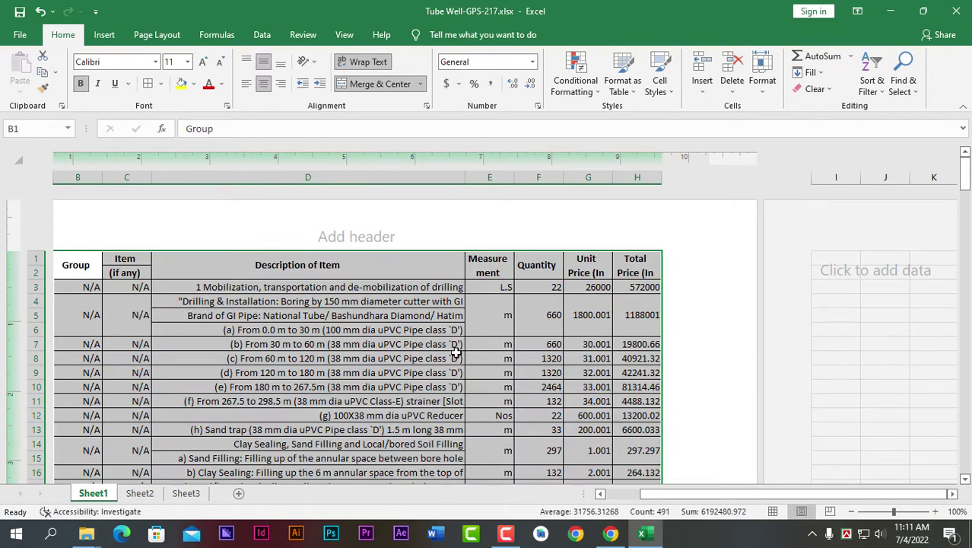
pyautogui.scroll(-4, 455, 354)
pyautogui.scroll(-3, 455, 354)
pyautogui.scroll(3, 455, 354)
pyautogui.scroll(4, 472, 349)
# Step: Repeat All Borders on A1:B84 so the Item no. column is bordered
pyautogui.moveTo(825, 494); pyautogui.dragTo(772, 495)
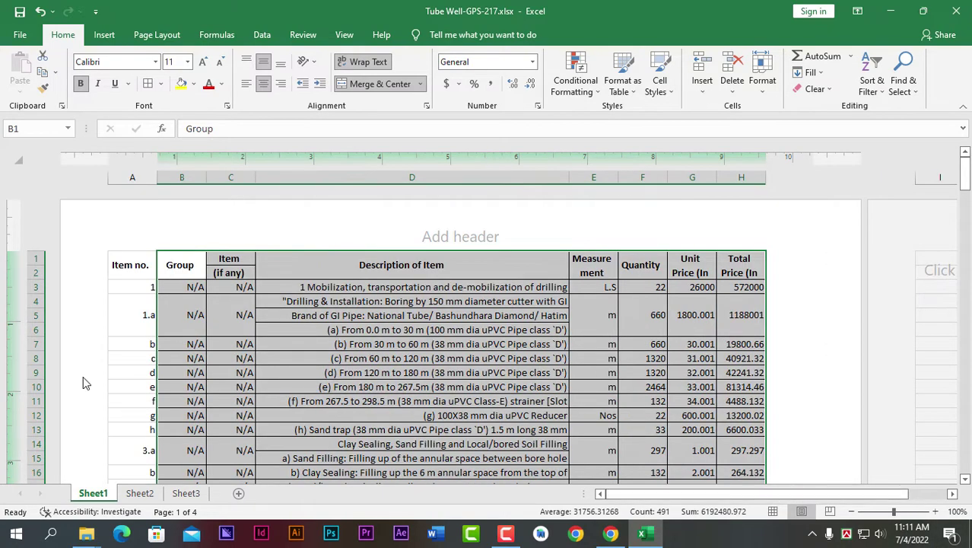
pyautogui.moveTo(129, 266); pyautogui.dragTo(173, 513)
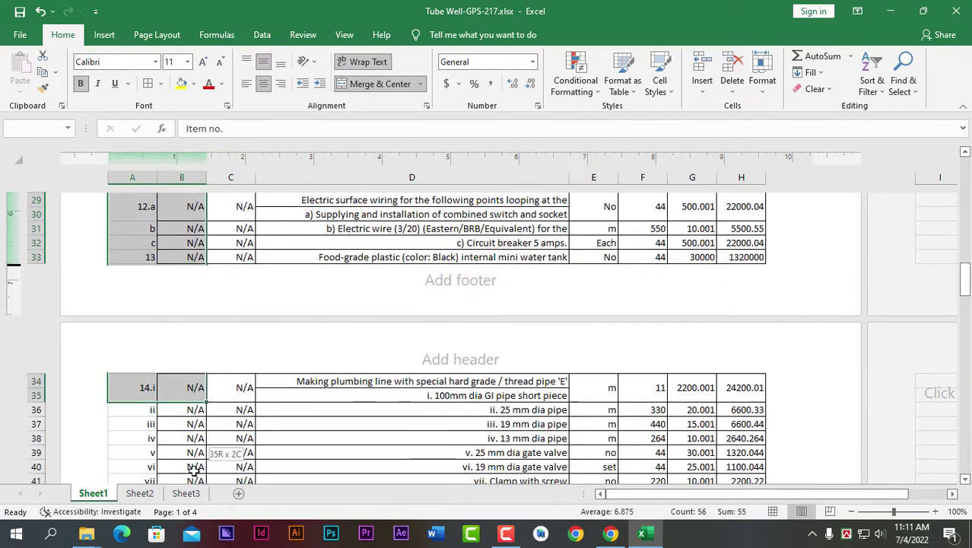
pyautogui.moveTo(174, 514)
pyautogui.mouseDown()
pyautogui.moveTo(181, 464)
pyautogui.moveTo(160, 370)
pyautogui.mouseUp()
pyautogui.hotkey('ctrl', 'BackSpace')
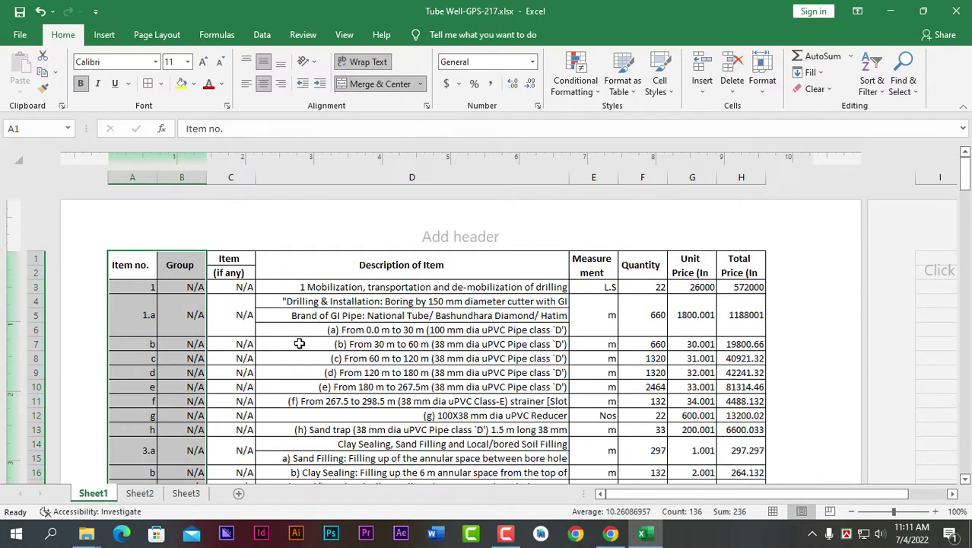
# Step: Select the two-row headers, Item no. through Total Price, to check their borders
pyautogui.moveTo(141, 267); pyautogui.dragTo(764, 284)
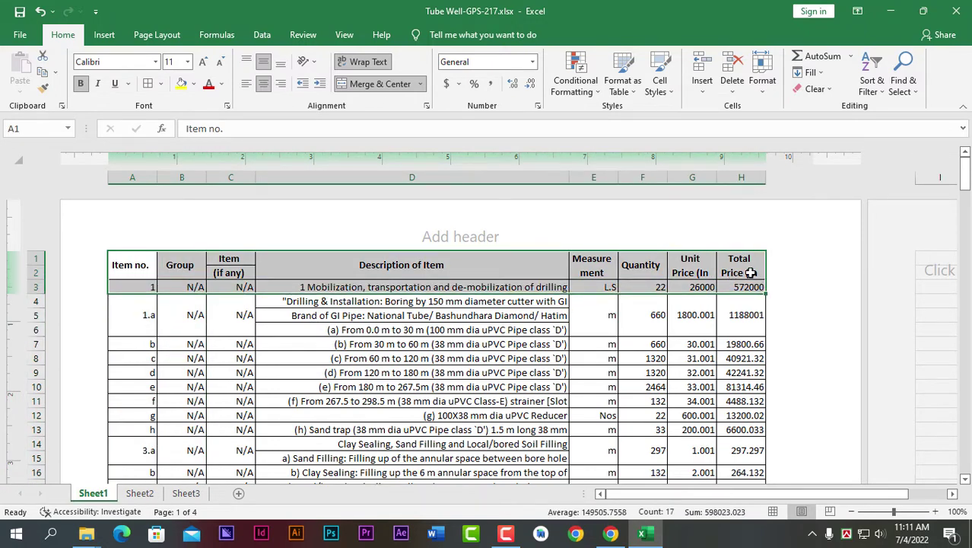
pyautogui.click(591, 269)
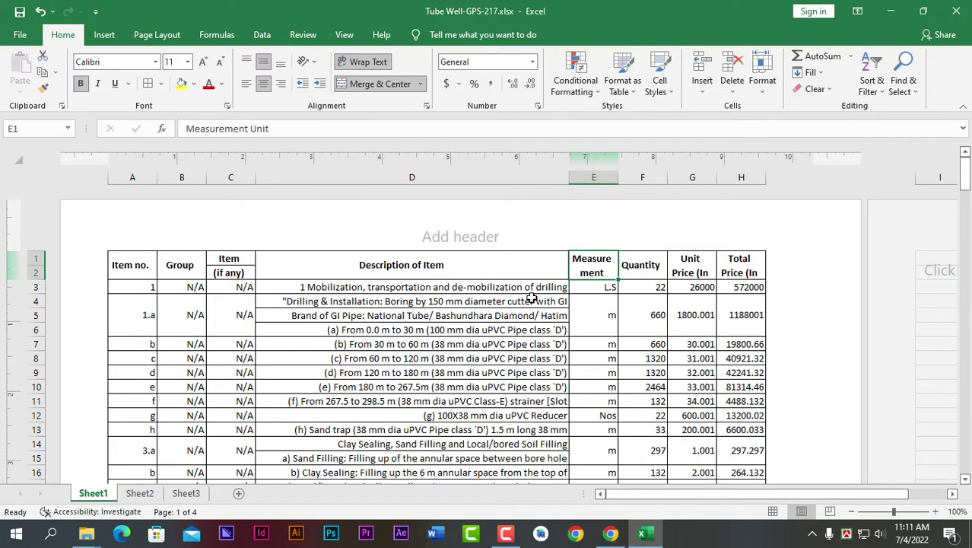
pyautogui.moveTo(134, 267); pyautogui.dragTo(757, 272)
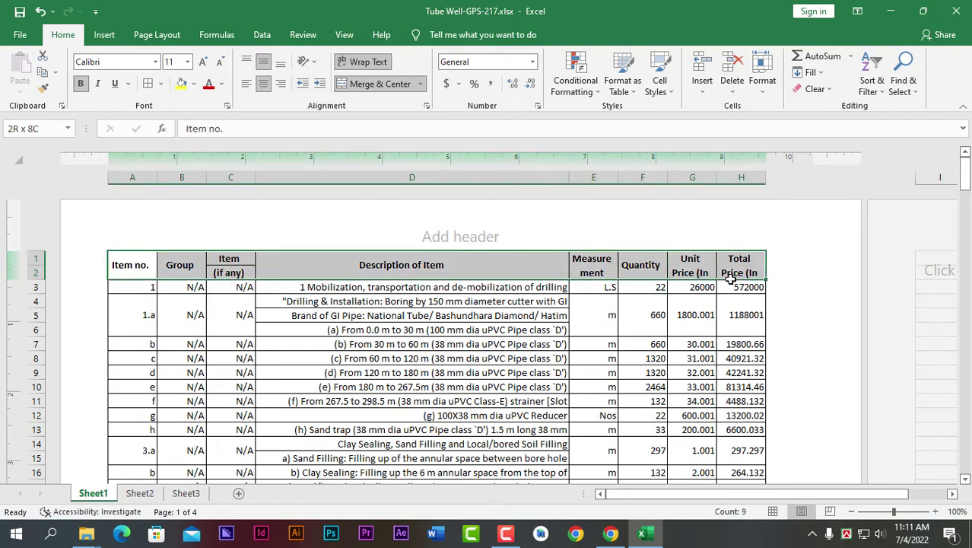
pyautogui.click(761, 76)
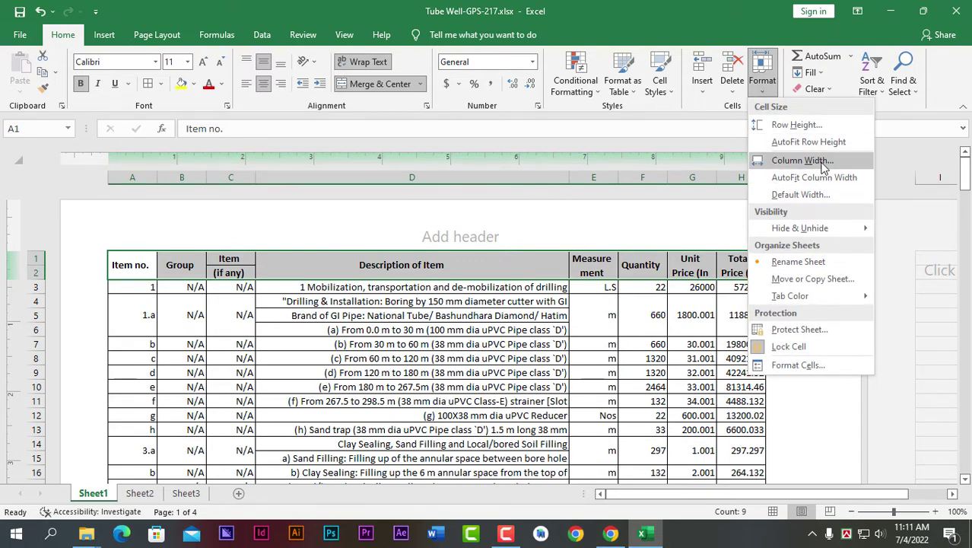
pyautogui.click(803, 160)
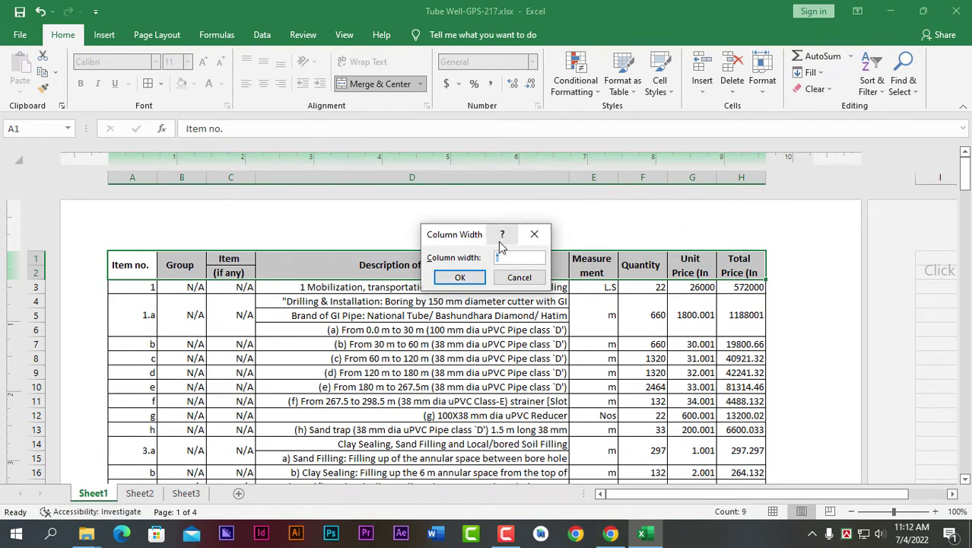
pyautogui.click(534, 235)
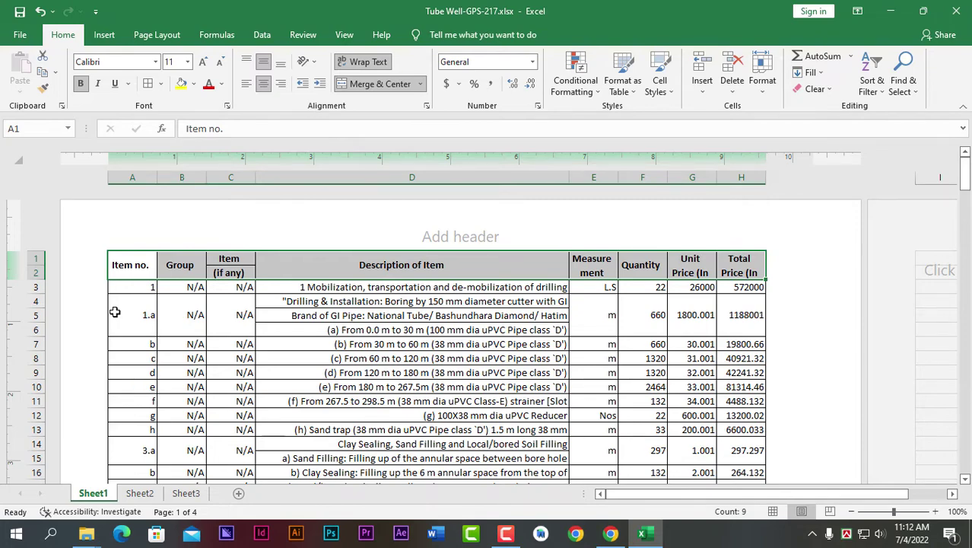
pyautogui.moveTo(114, 312); pyautogui.dragTo(209, 313)
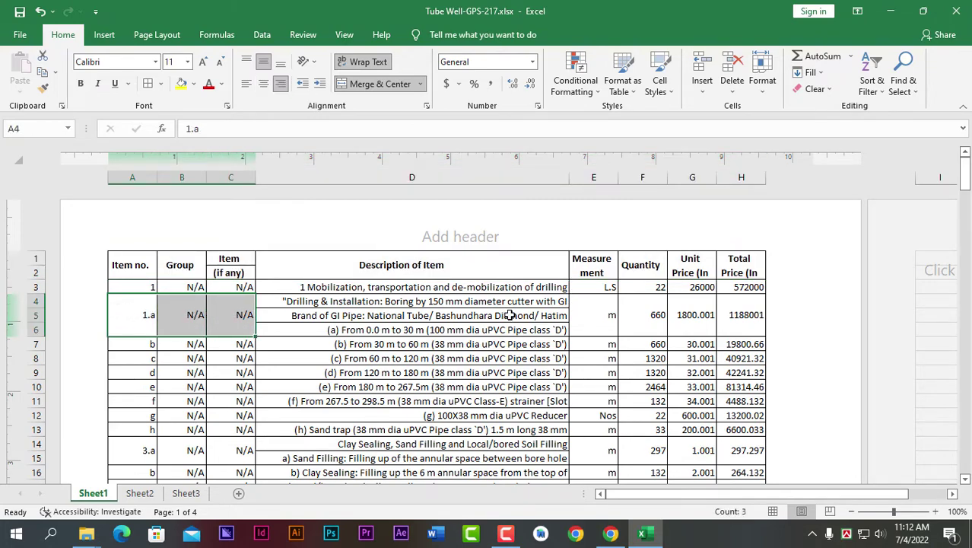
# Step: Widen columns E to H through Column Width so prices show in full
pyautogui.scroll(-3, 503, 313)
pyautogui.scroll(-4, 495, 317)
pyautogui.scroll(7, 494, 316)
pyautogui.moveTo(606, 301); pyautogui.dragTo(727, 314)
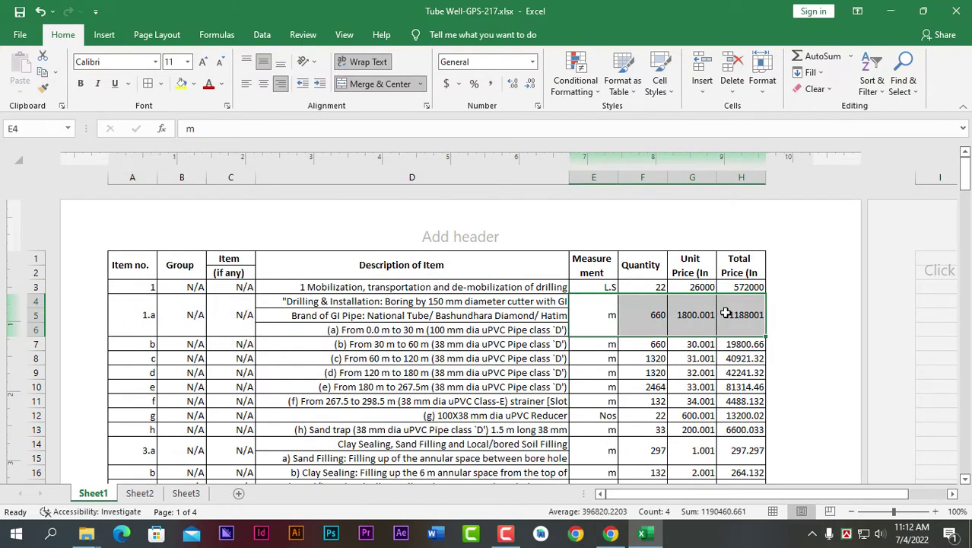
pyautogui.scroll(-3, 567, 292)
pyautogui.scroll(-3, 567, 291)
pyautogui.scroll(6, 578, 338)
pyautogui.moveTo(605, 308); pyautogui.dragTo(727, 315)
pyautogui.click(761, 99)
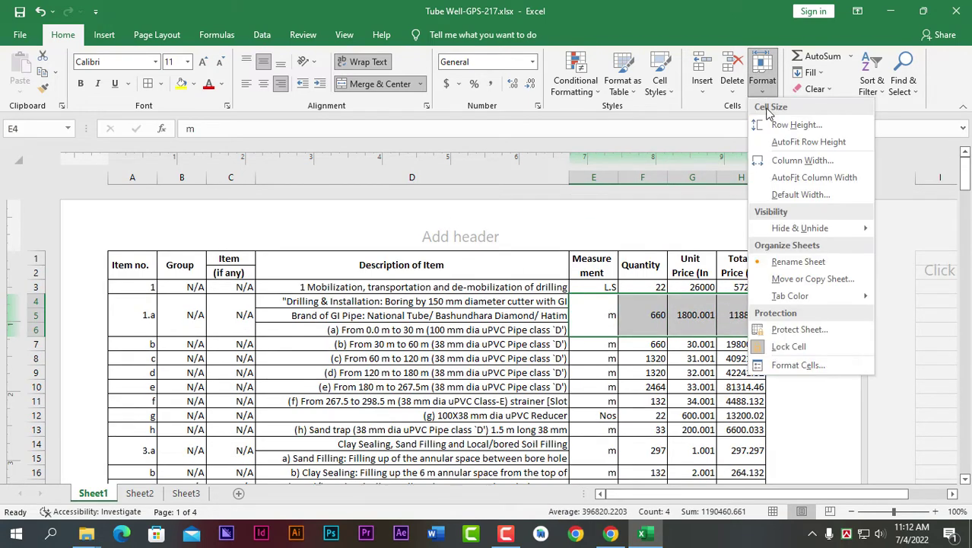
pyautogui.click(795, 159)
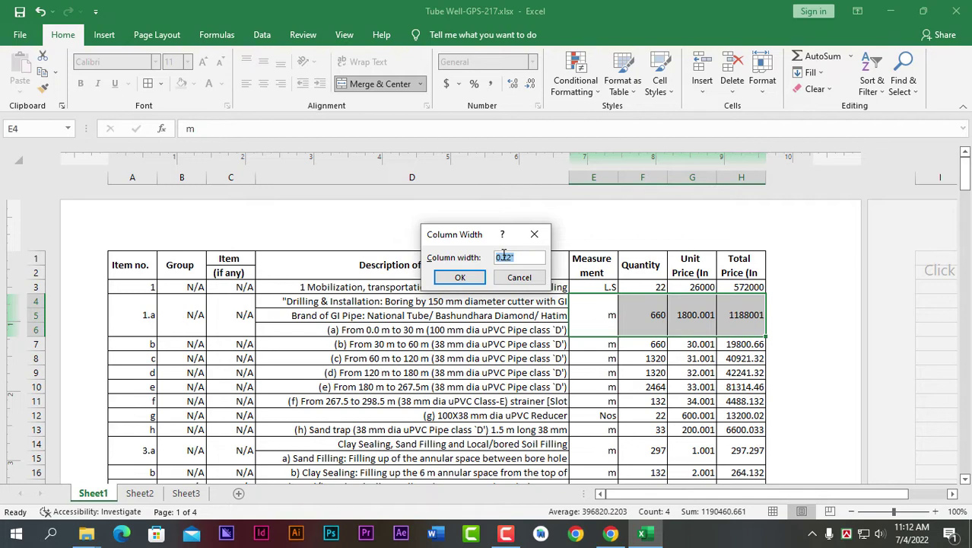
pyautogui.press('BackSpace')
pyautogui.click(459, 277)
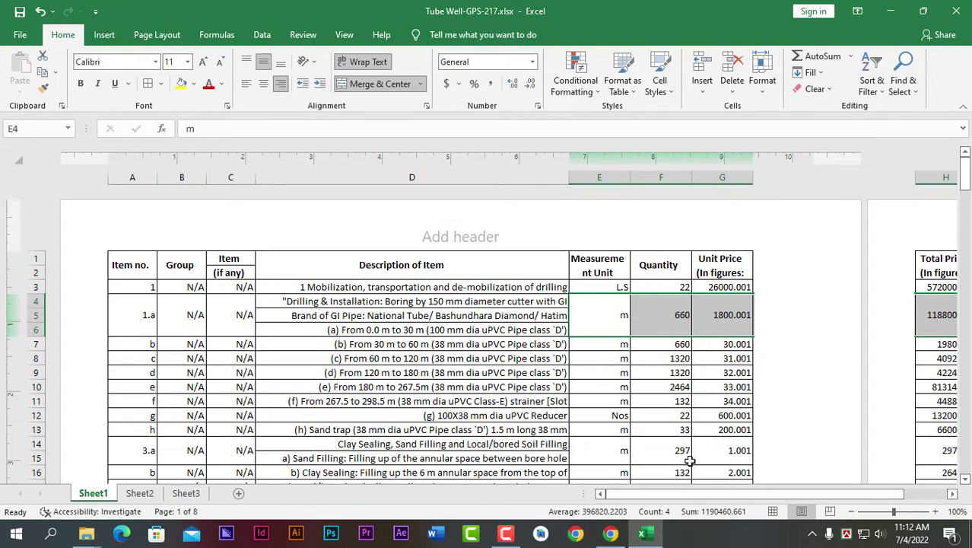
# Step: Resize column H so Total Price stays on page one, then reselect E4:H6
pyautogui.moveTo(710, 494); pyautogui.dragTo(726, 499)
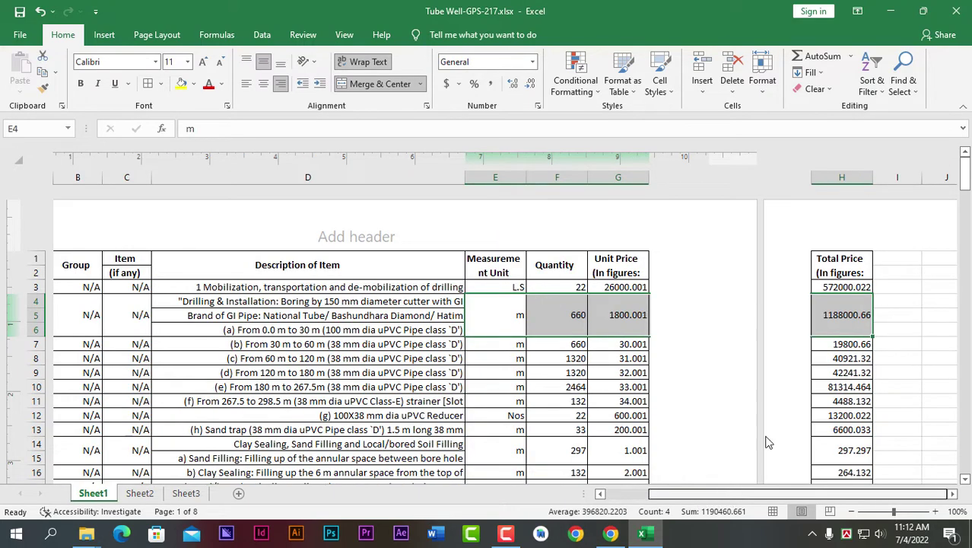
pyautogui.moveTo(868, 180); pyautogui.dragTo(868, 181)
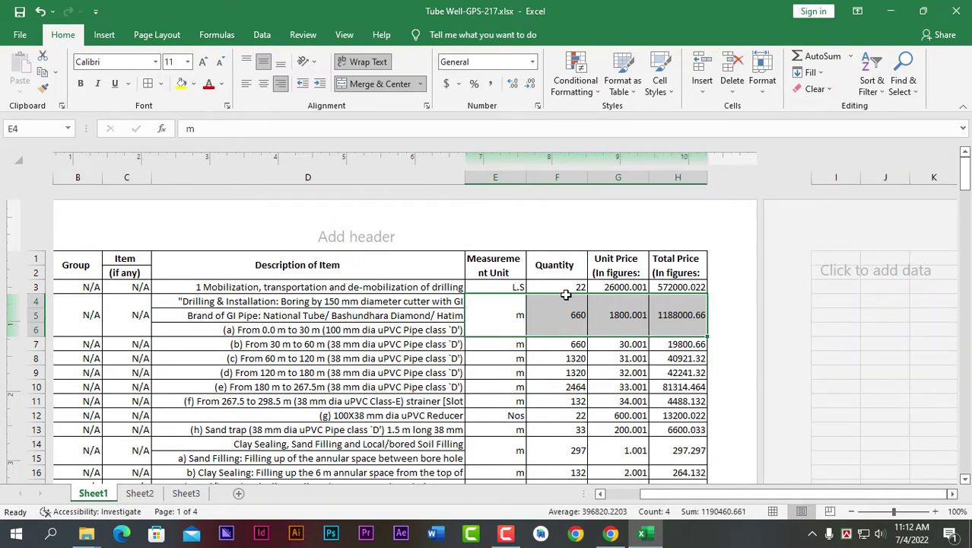
pyautogui.click(498, 309)
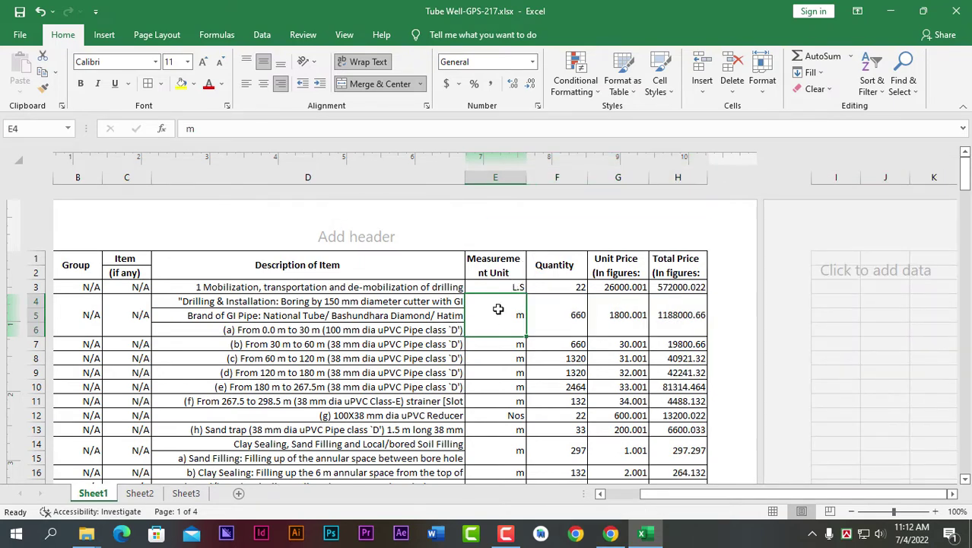
pyautogui.moveTo(499, 307); pyautogui.dragTo(653, 318)
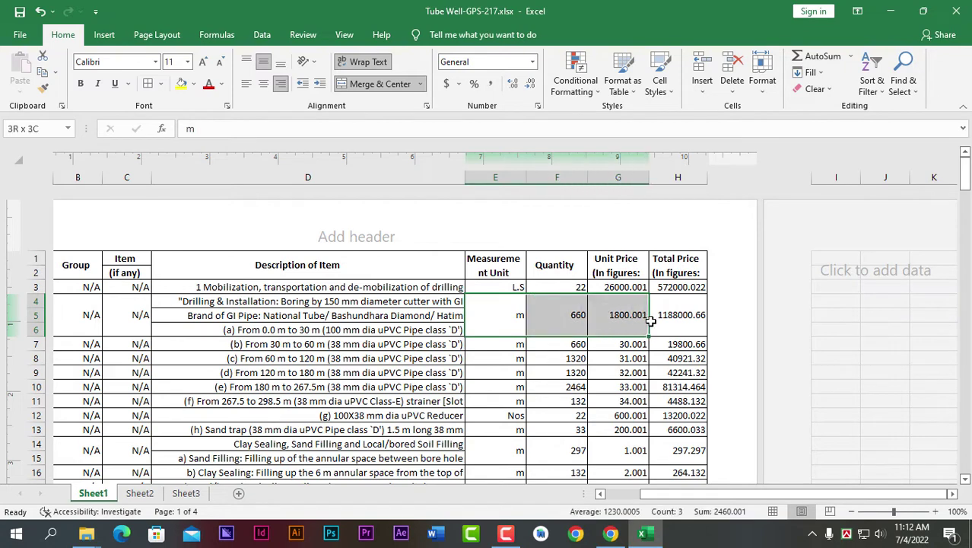
pyautogui.rightClick(604, 302)
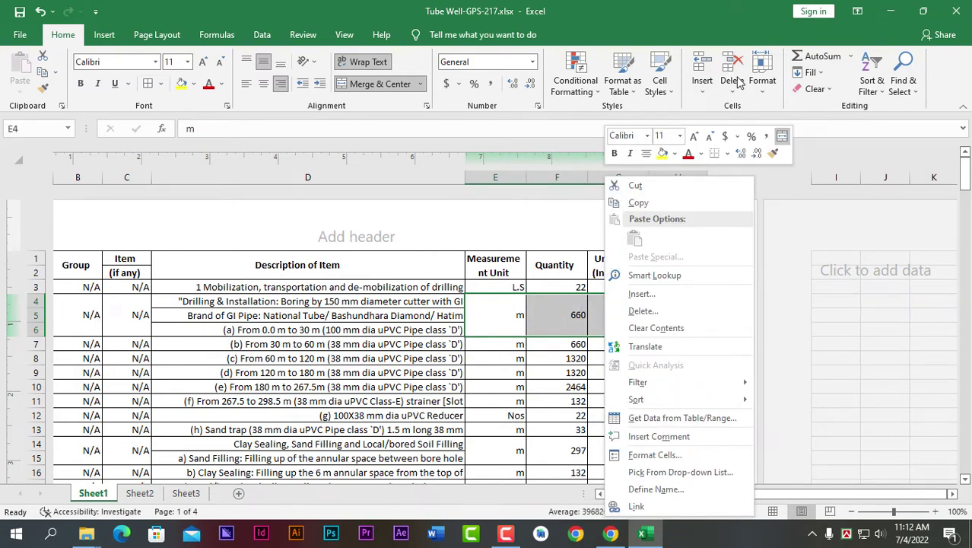
pyautogui.click(767, 85)
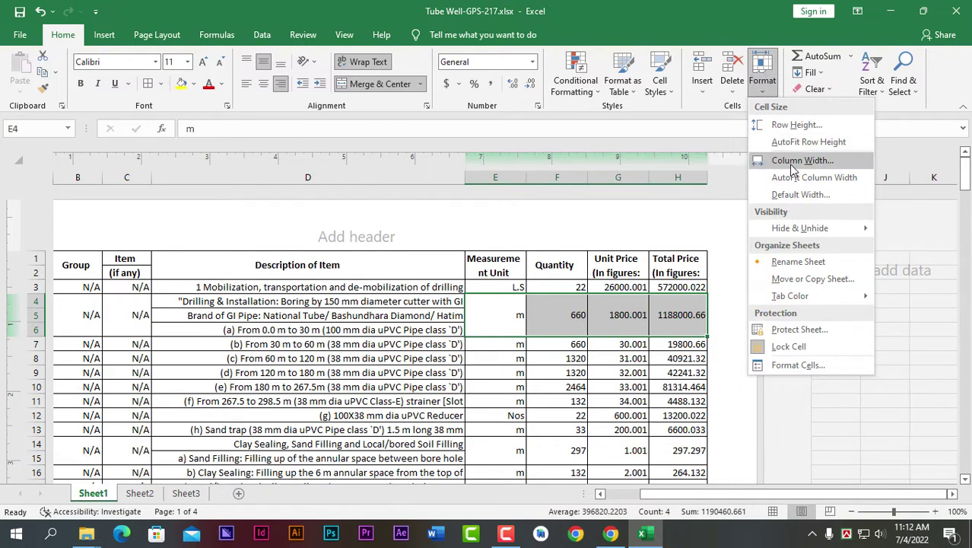
pyautogui.click(795, 161)
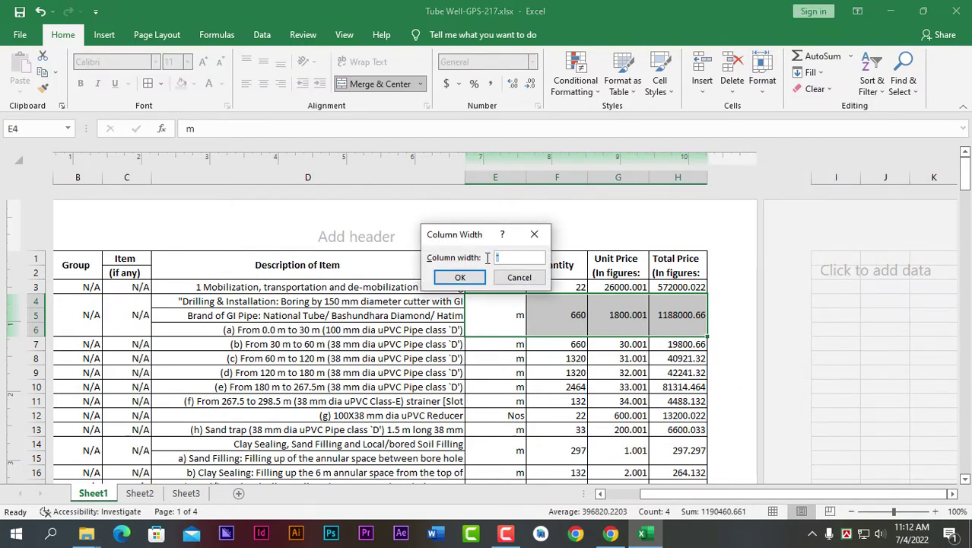
pyautogui.click(460, 278)
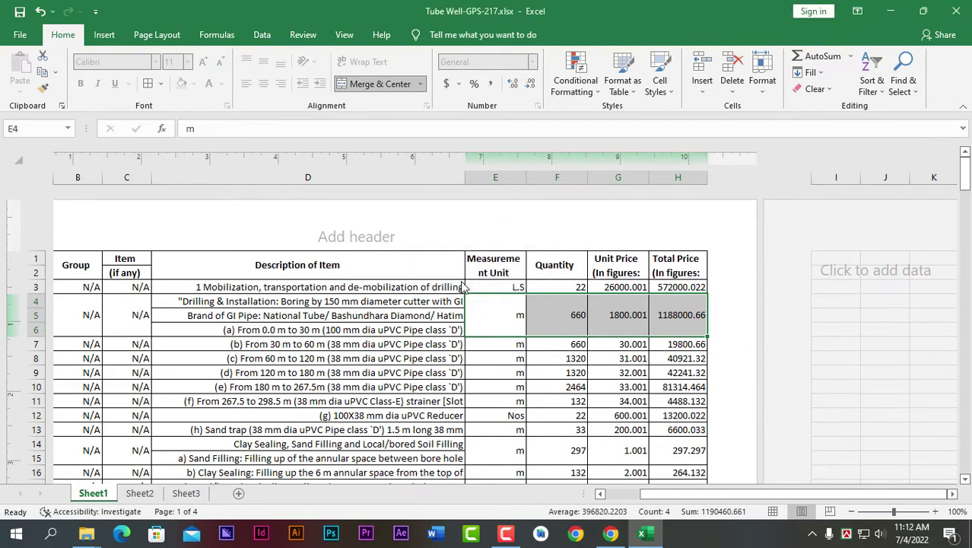
pyautogui.scroll(-5, 515, 320)
pyautogui.scroll(-1, 514, 315)
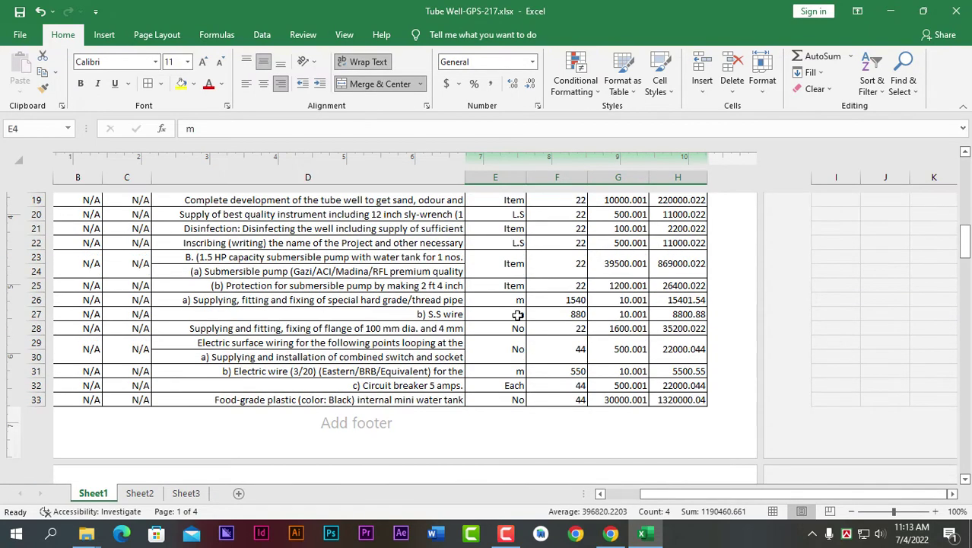
pyautogui.scroll(5, 411, 379)
pyautogui.scroll(3, 296, 380)
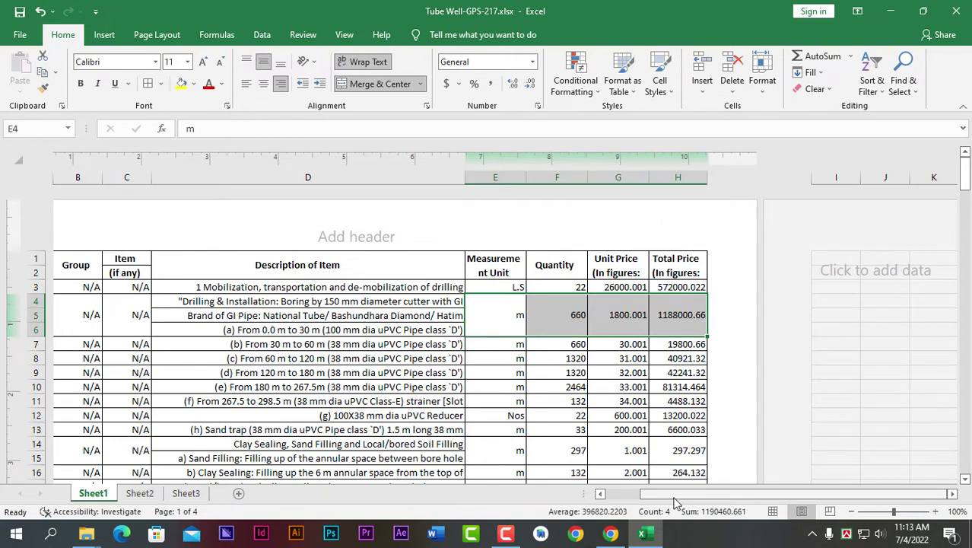
pyautogui.hscroll(-2, 391, 255)
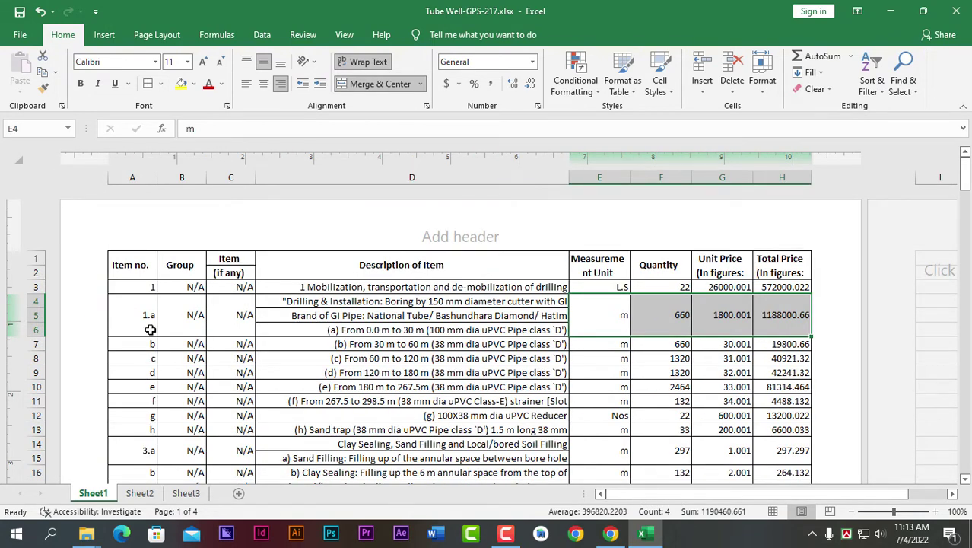
pyautogui.hotkey('ctrl', 'p')
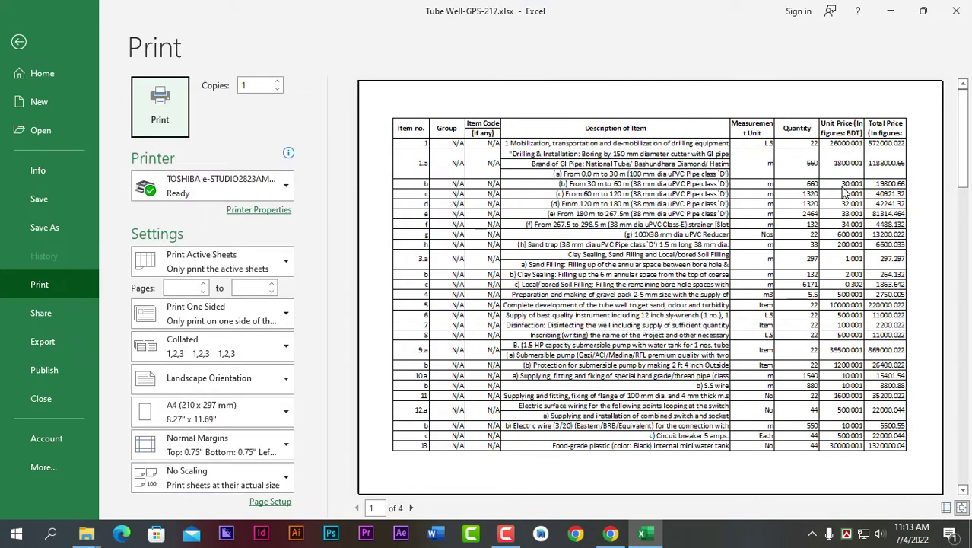
# Step: Review the 4-page print preview, then go back to the worksheet
pyautogui.scroll(-2, 788, 301)
pyautogui.scroll(1, 737, 334)
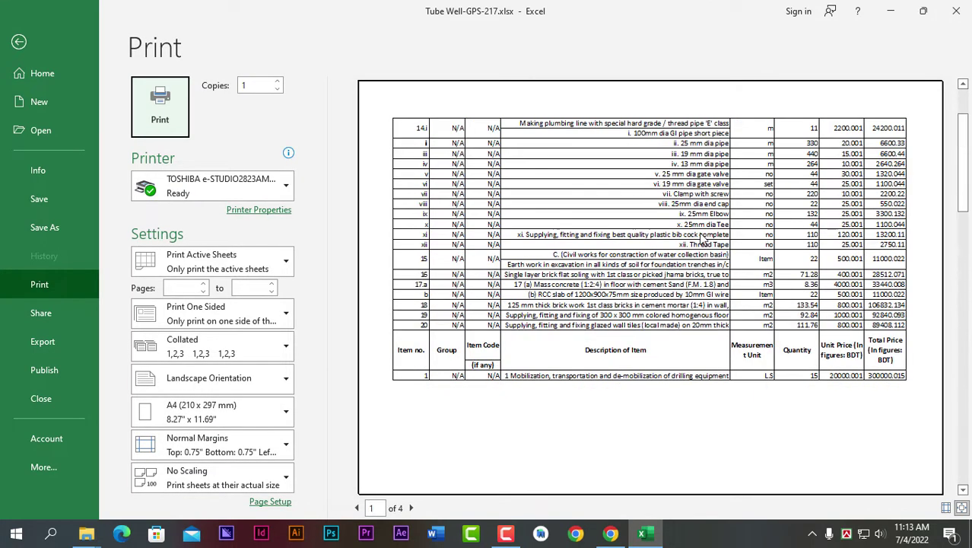
pyautogui.scroll(1, 701, 238)
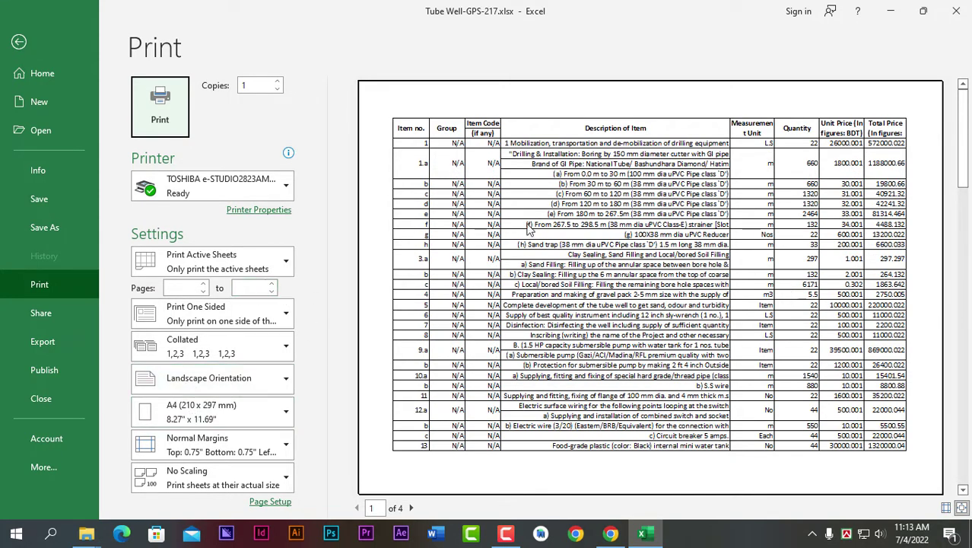
pyautogui.click(19, 42)
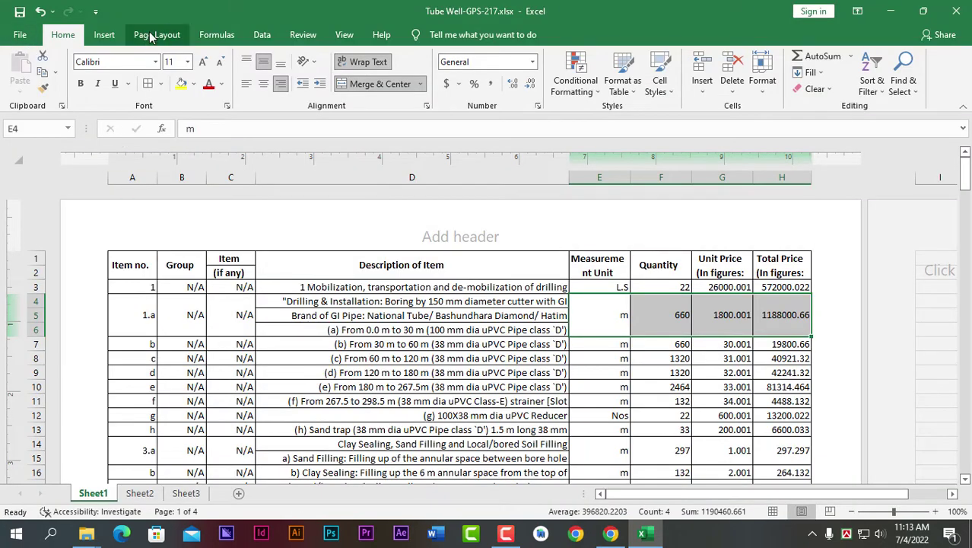
# Step: Set custom margins: top and bottom 0.25, left and right 0.45, header and footer 0
pyautogui.click(154, 35)
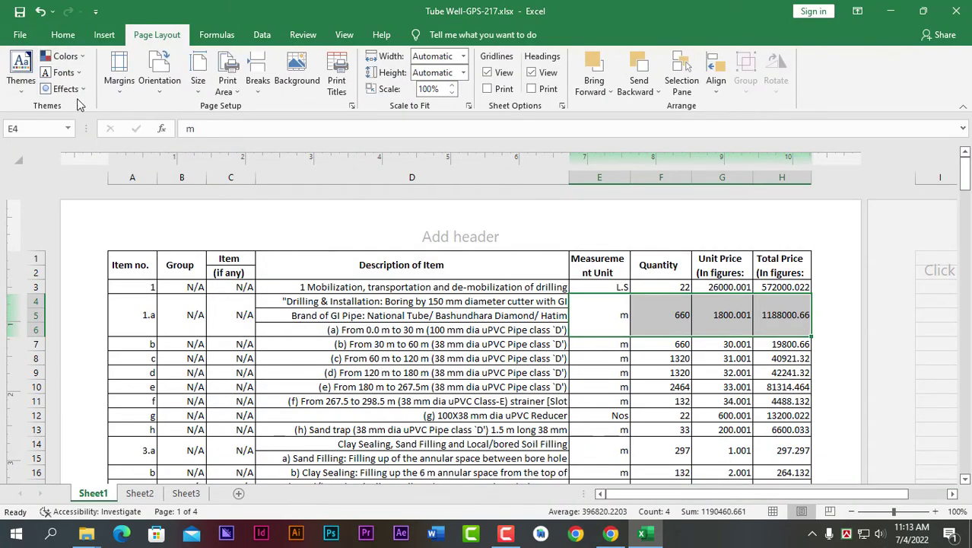
pyautogui.click(118, 95)
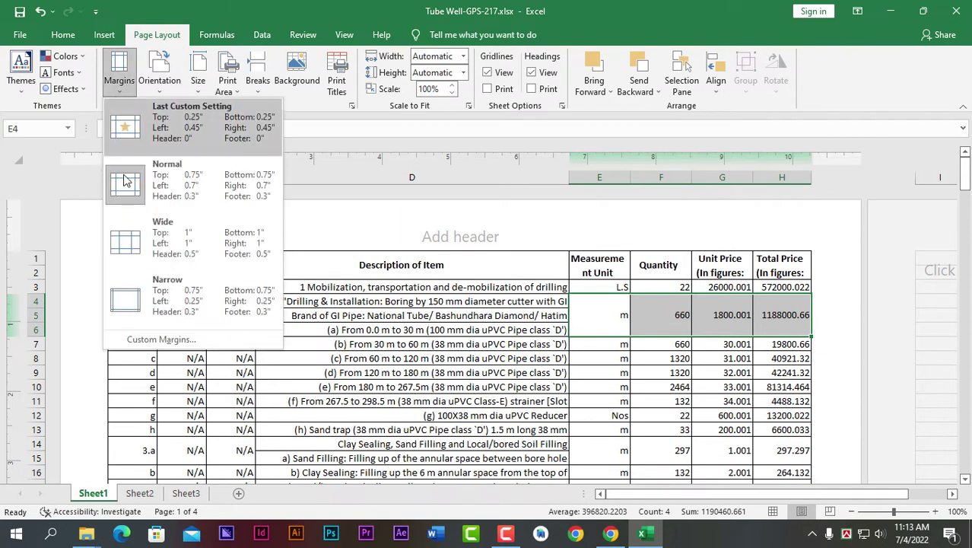
pyautogui.click(141, 341)
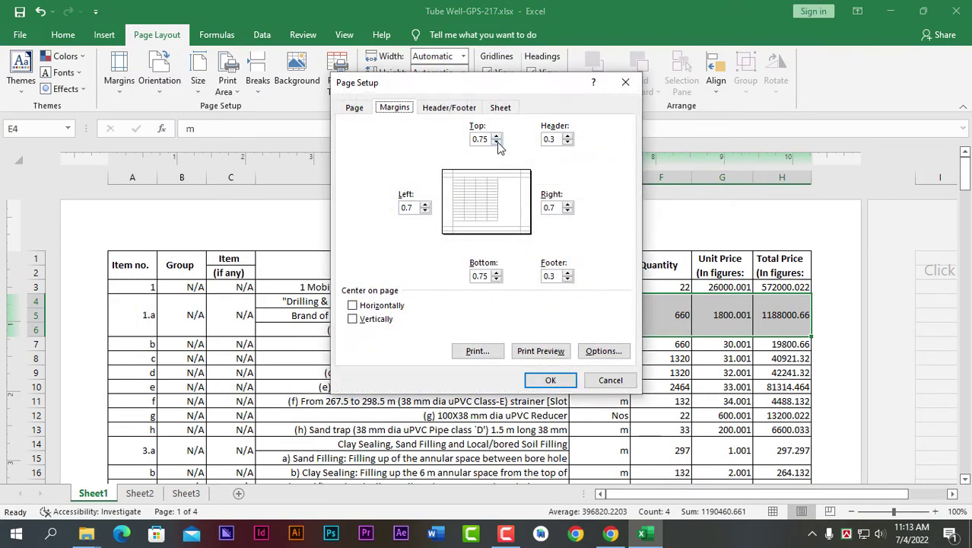
pyautogui.click(496, 142)
pyautogui.click(496, 142)
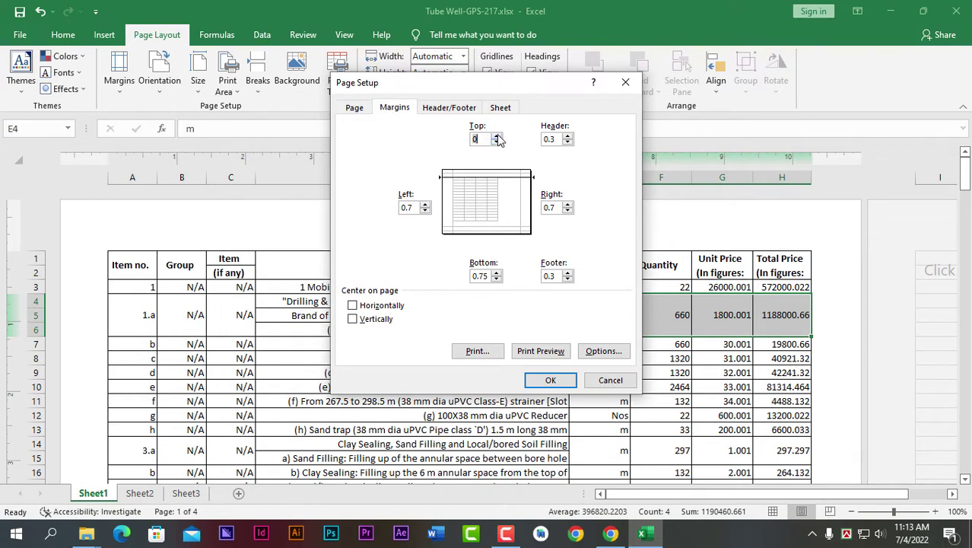
pyautogui.click(496, 279)
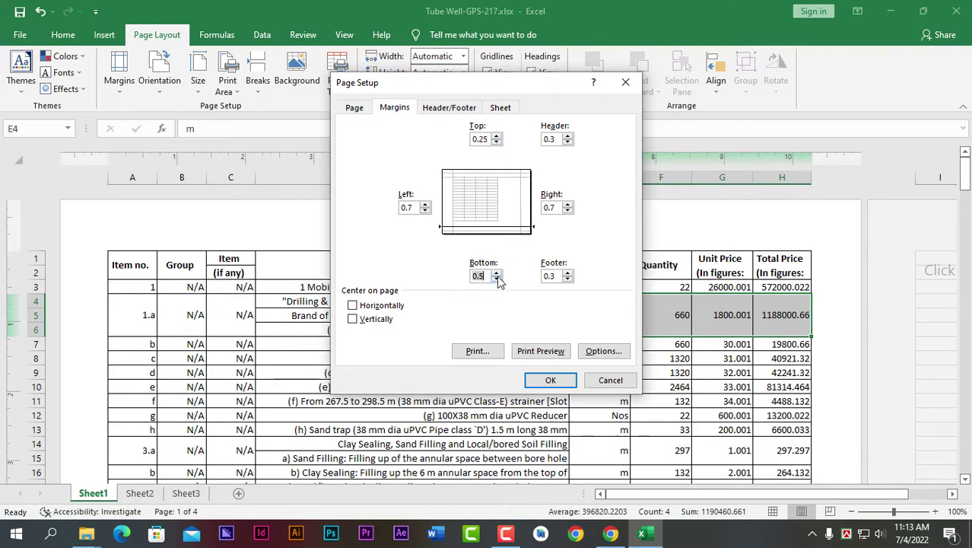
pyautogui.click(426, 211)
pyautogui.click(568, 211)
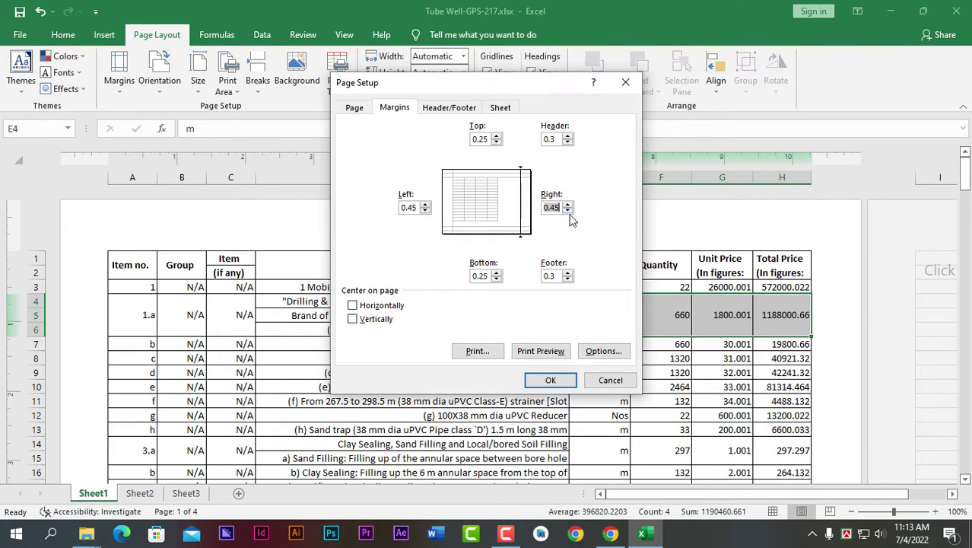
pyautogui.click(568, 279)
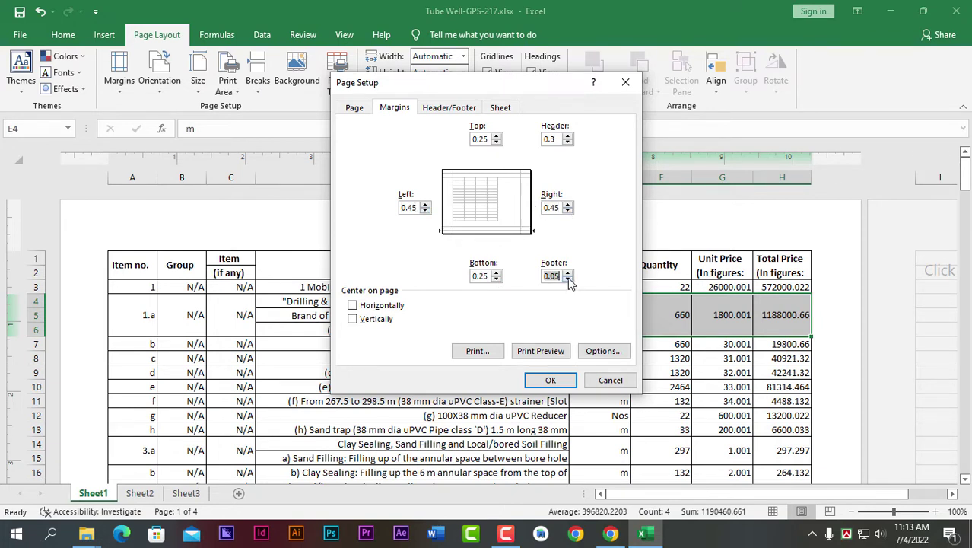
pyautogui.click(568, 142)
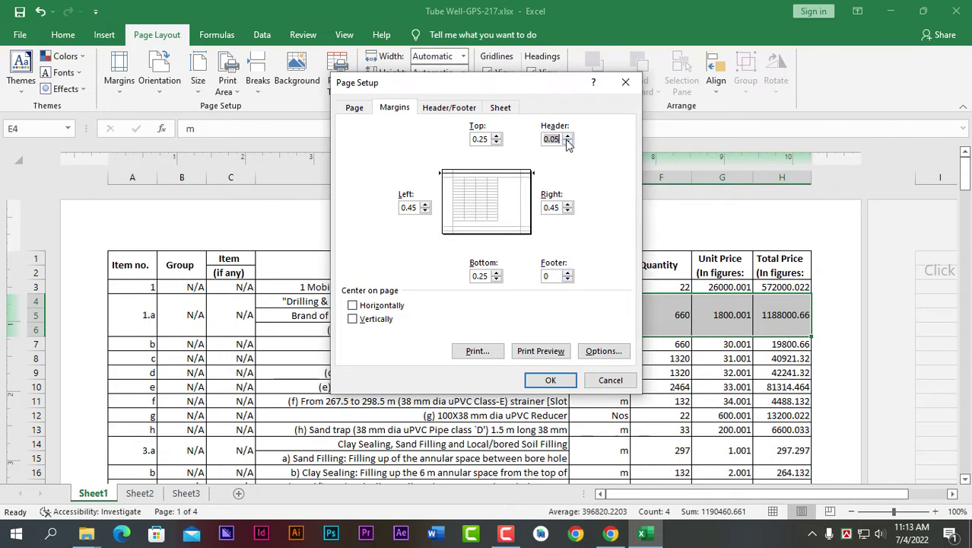
pyautogui.click(567, 143)
pyautogui.click(550, 381)
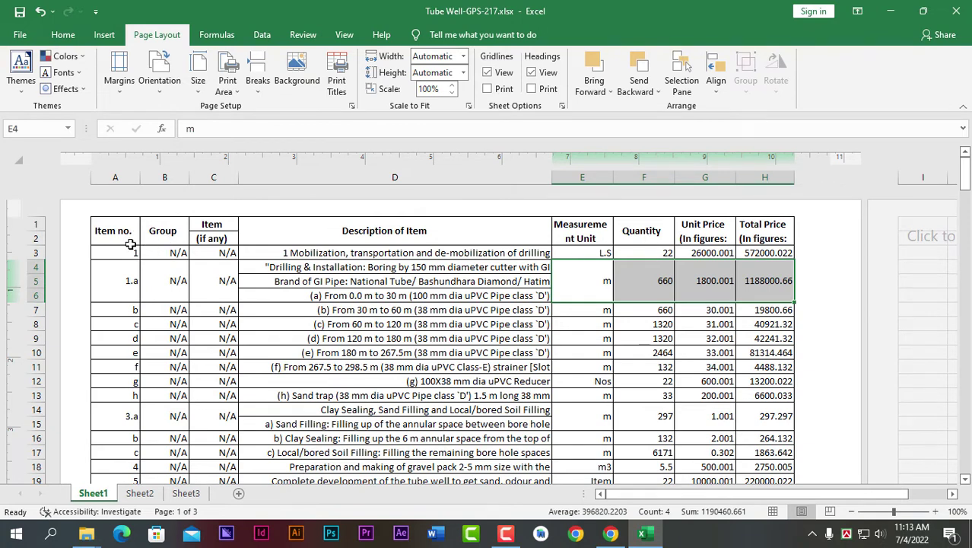
# Step: Set columns A to C to 0.80 width so 'Item Code (if any)' shows fully
pyautogui.moveTo(110, 228); pyautogui.dragTo(211, 245)
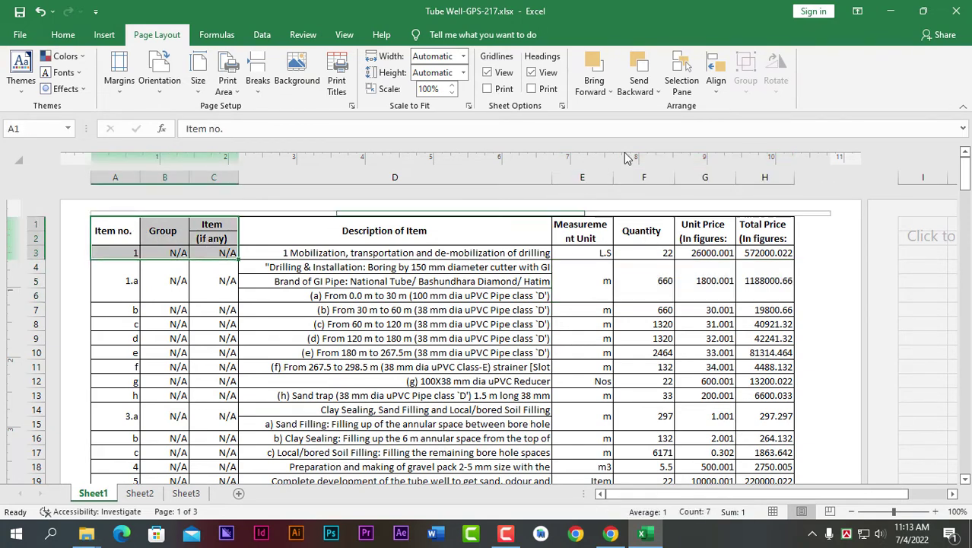
pyautogui.rightClick(139, 246)
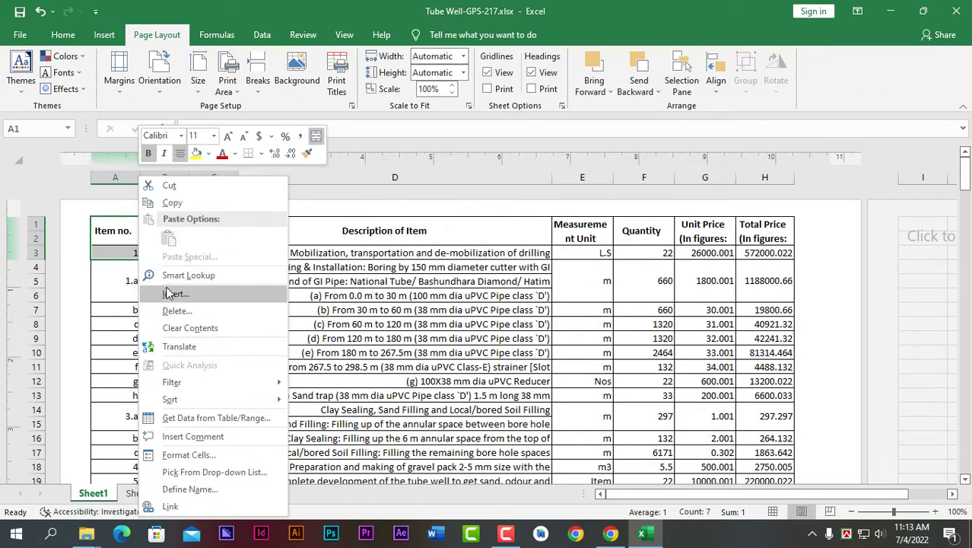
pyautogui.click(66, 35)
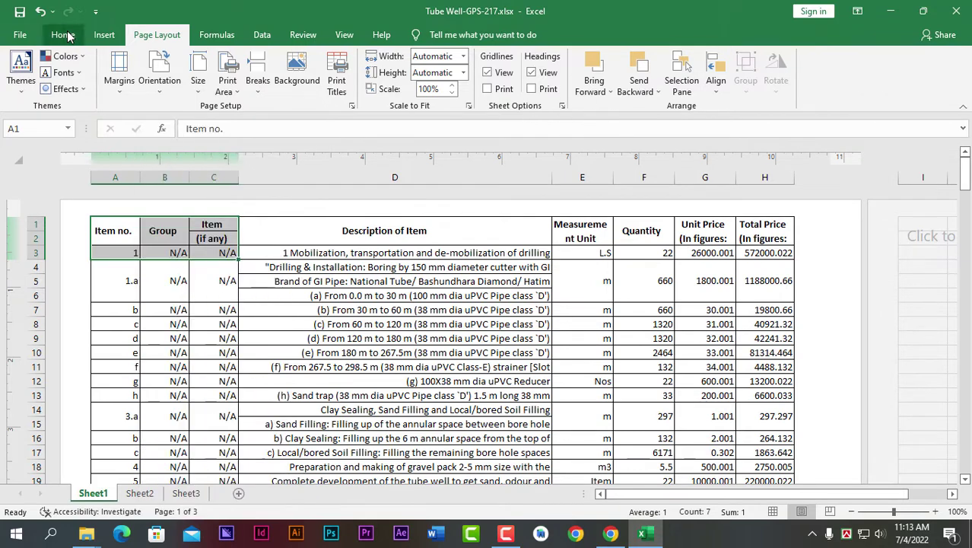
pyautogui.click(65, 35)
pyautogui.click(762, 80)
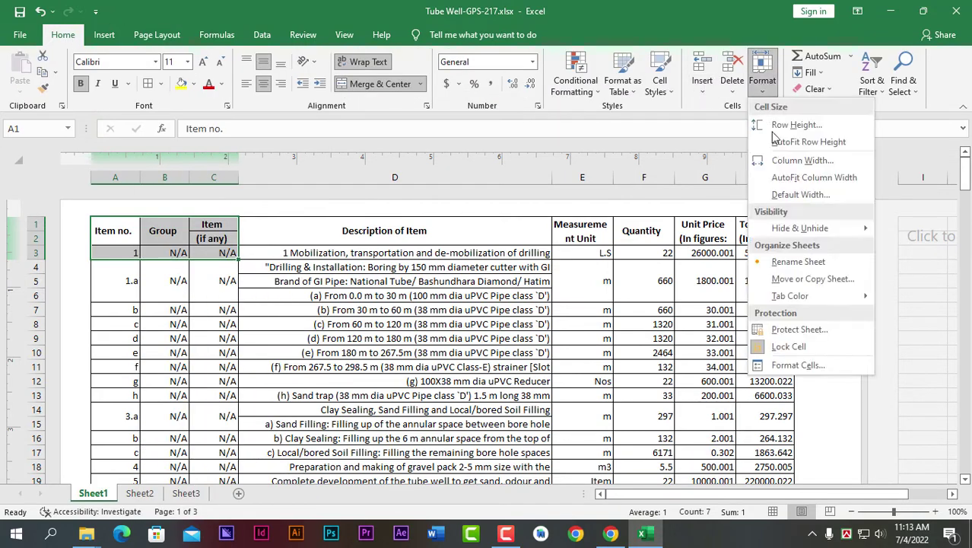
pyautogui.click(802, 160)
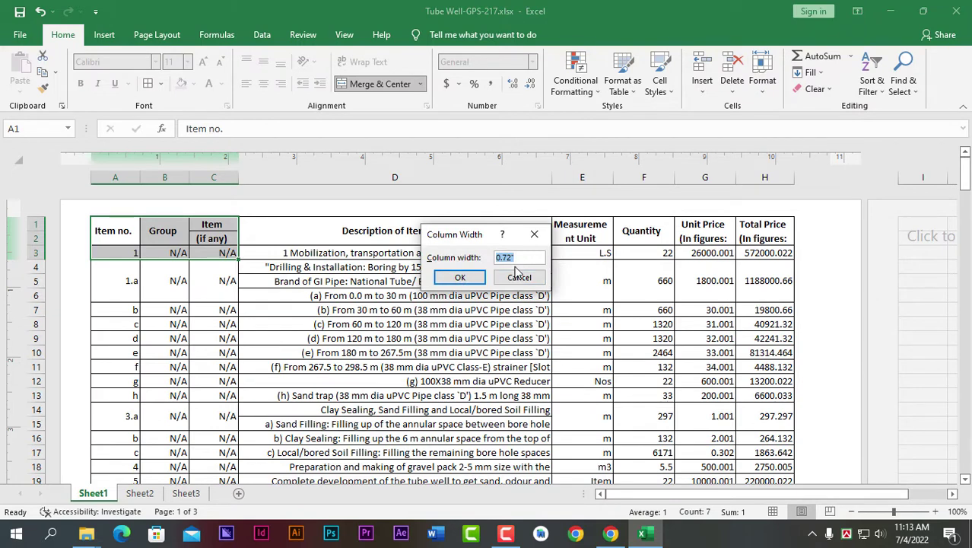
pyautogui.write('0.80')
pyautogui.click(460, 277)
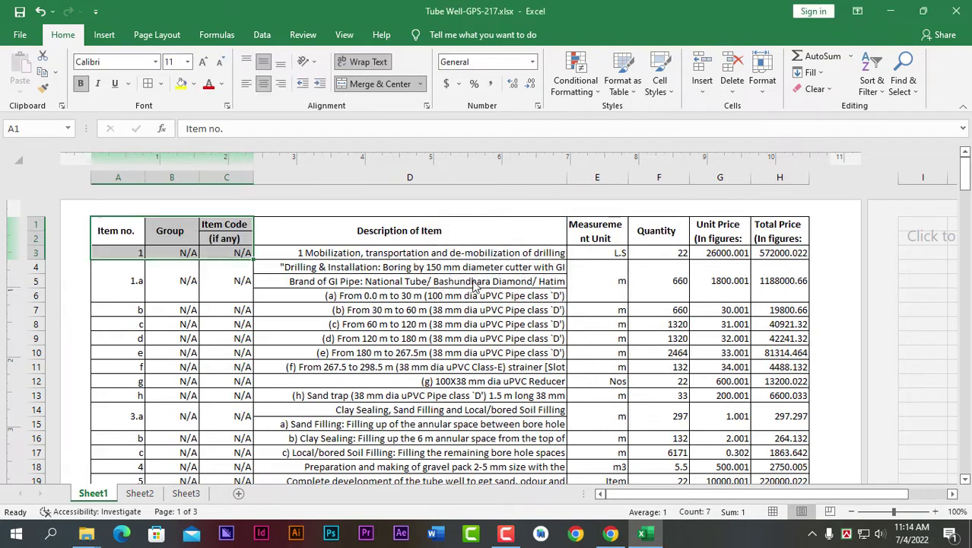
pyautogui.rightClick(159, 243)
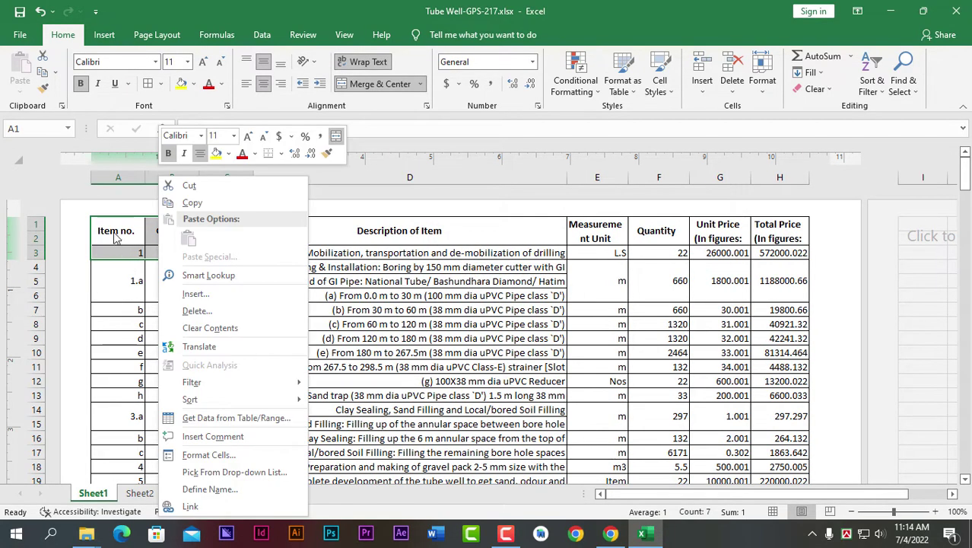
pyautogui.press('Escape')
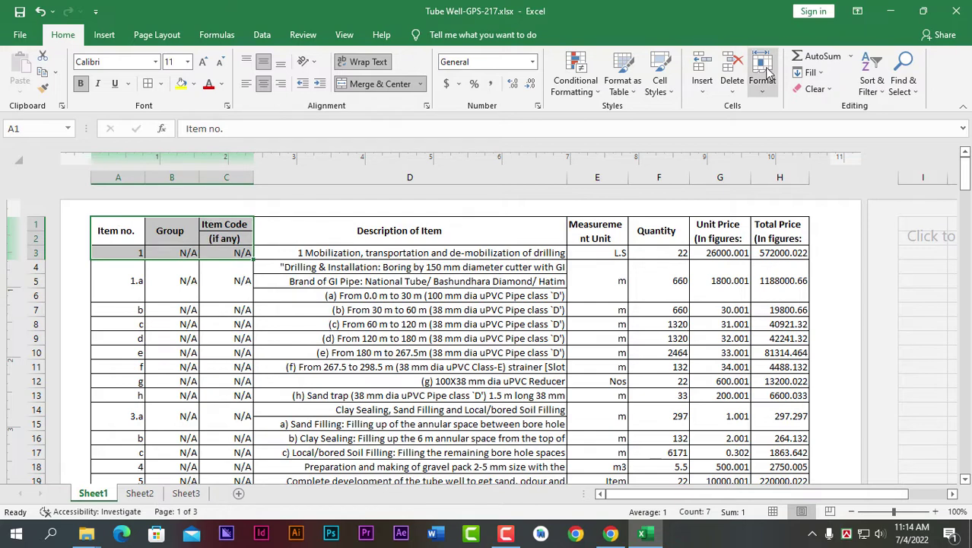
pyautogui.click(763, 80)
pyautogui.click(784, 127)
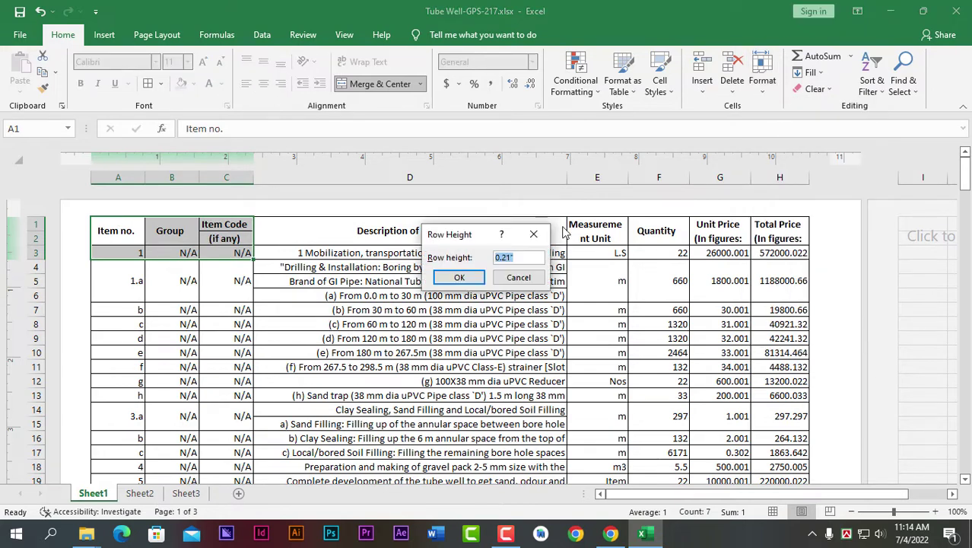
pyautogui.write('0.30')
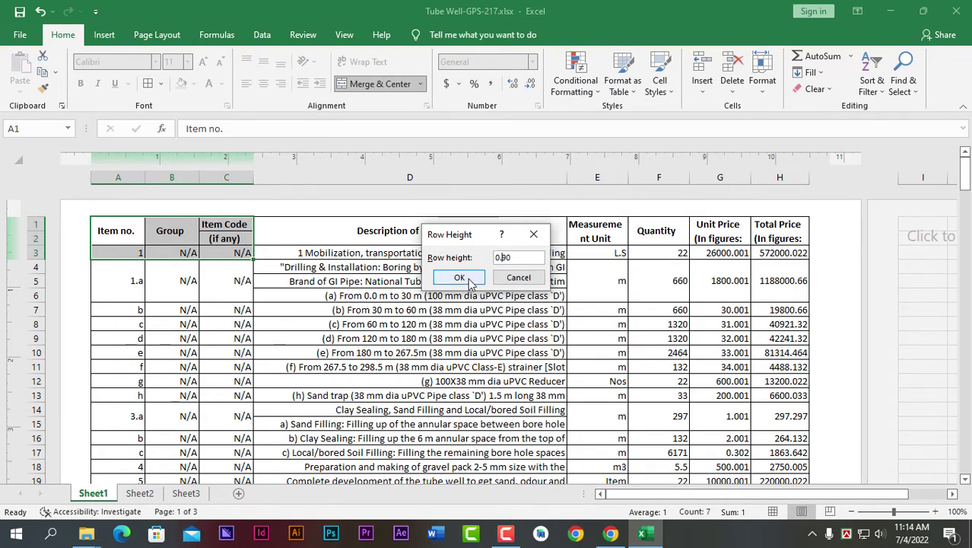
pyautogui.click(465, 277)
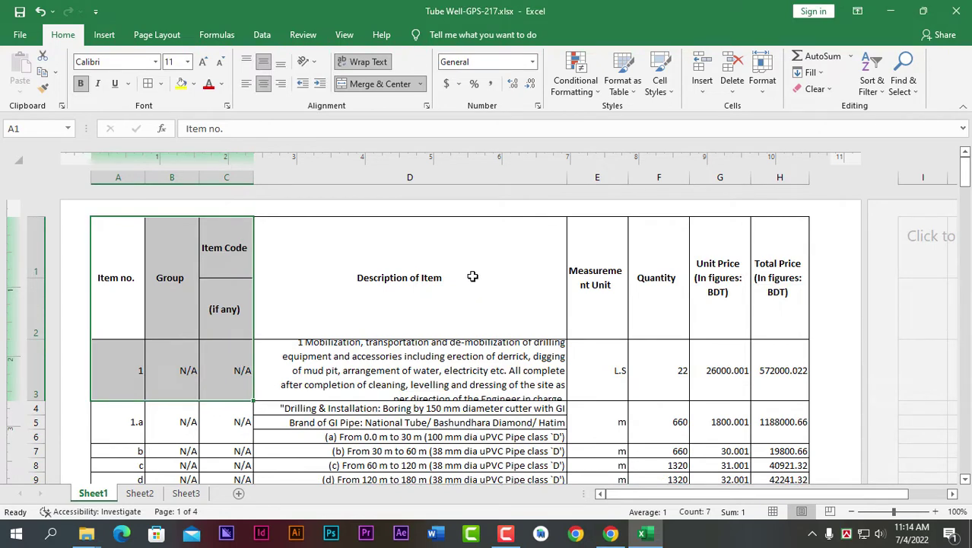
pyautogui.hotkey('ctrl', 'z')
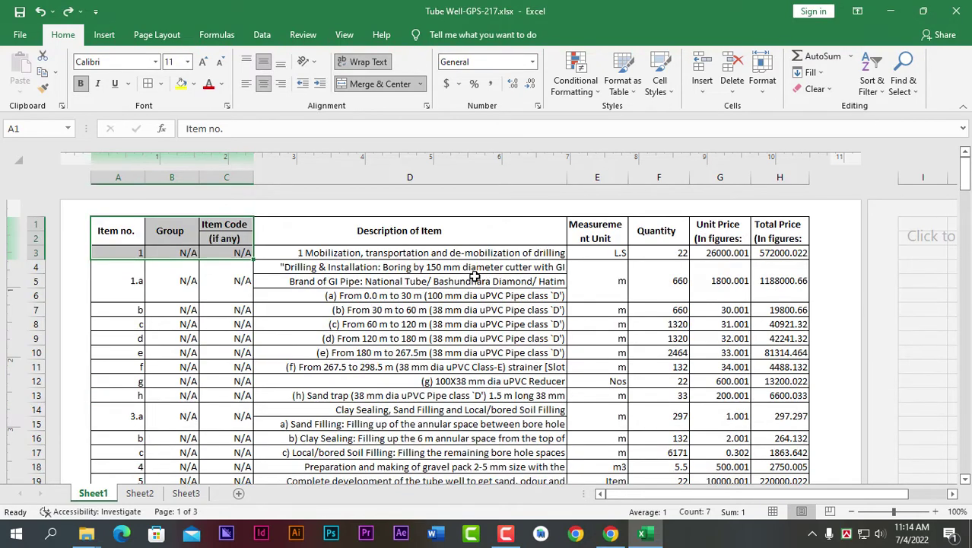
# Step: Increase the column width of A to C to 0.90
pyautogui.click(761, 80)
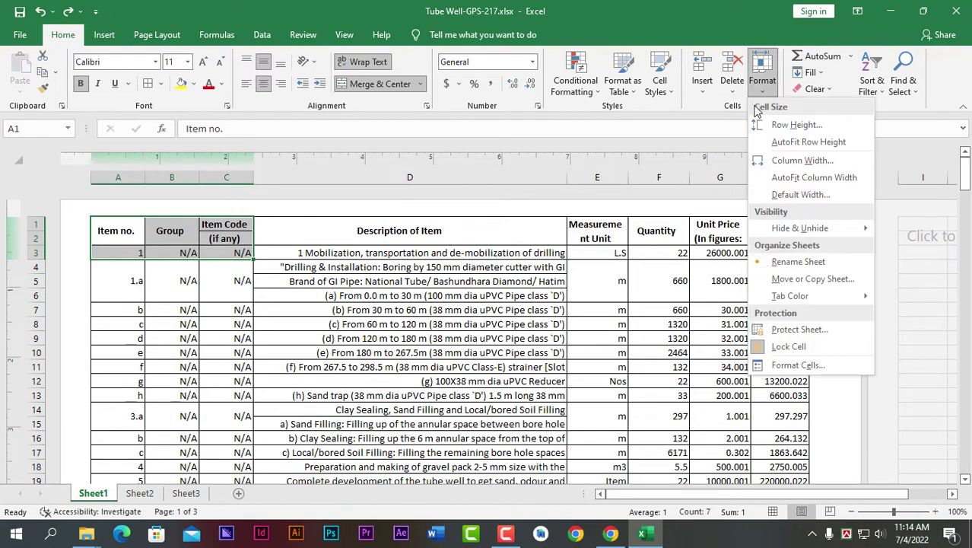
pyautogui.click(794, 163)
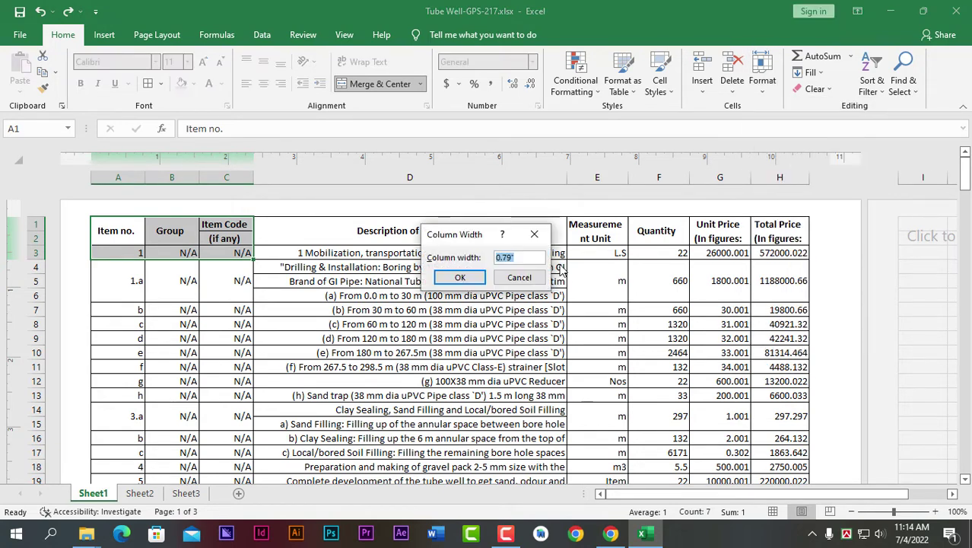
pyautogui.write('0.')
pyautogui.click(462, 277)
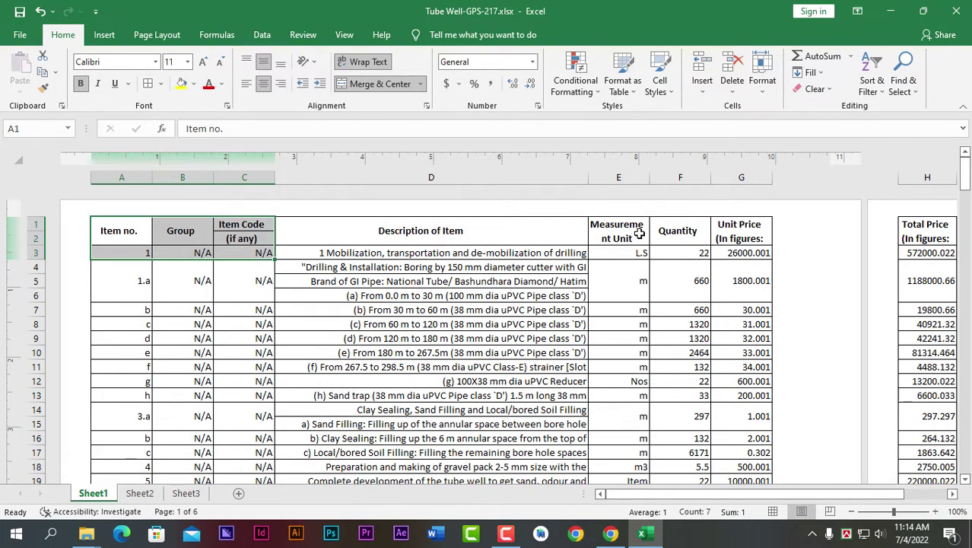
# Step: Narrow column E and adjust column H so Total Price fits on page one
pyautogui.moveTo(698, 494); pyautogui.dragTo(725, 500)
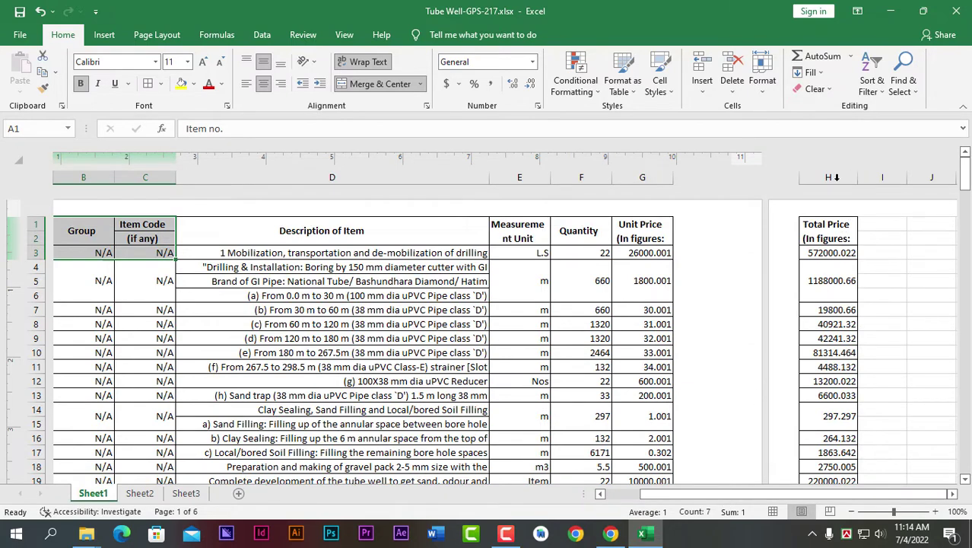
pyautogui.moveTo(672, 182); pyautogui.dragTo(670, 183)
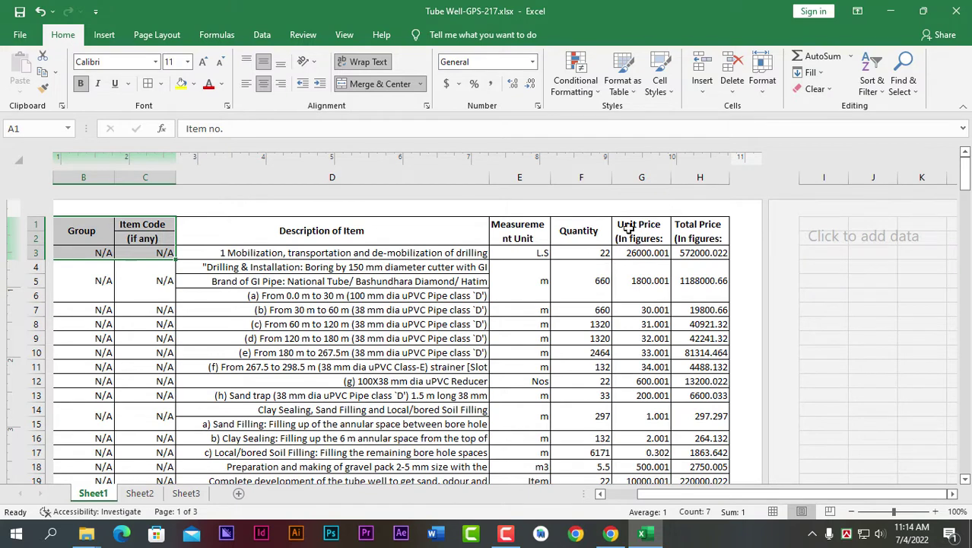
pyautogui.moveTo(549, 180); pyautogui.dragTo(547, 179)
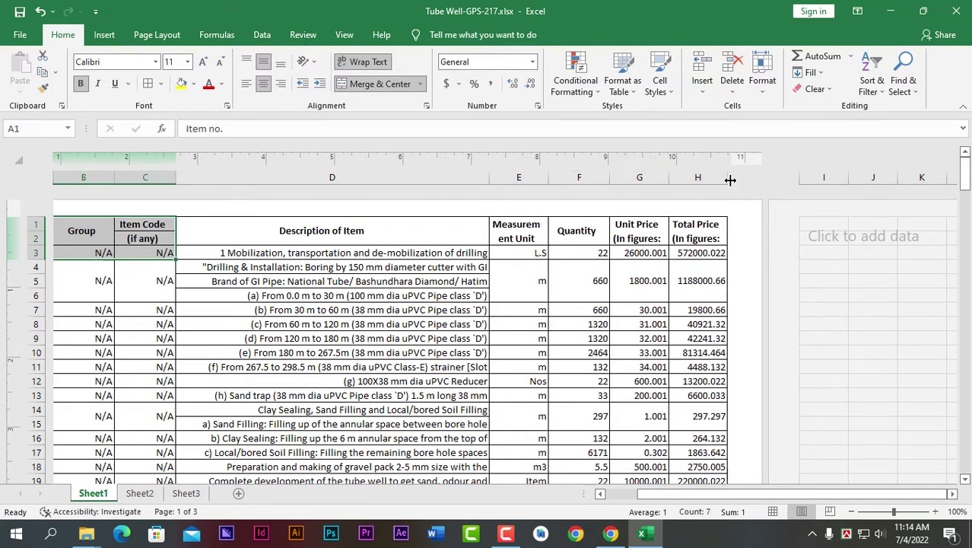
pyautogui.moveTo(730, 179); pyautogui.dragTo(734, 181)
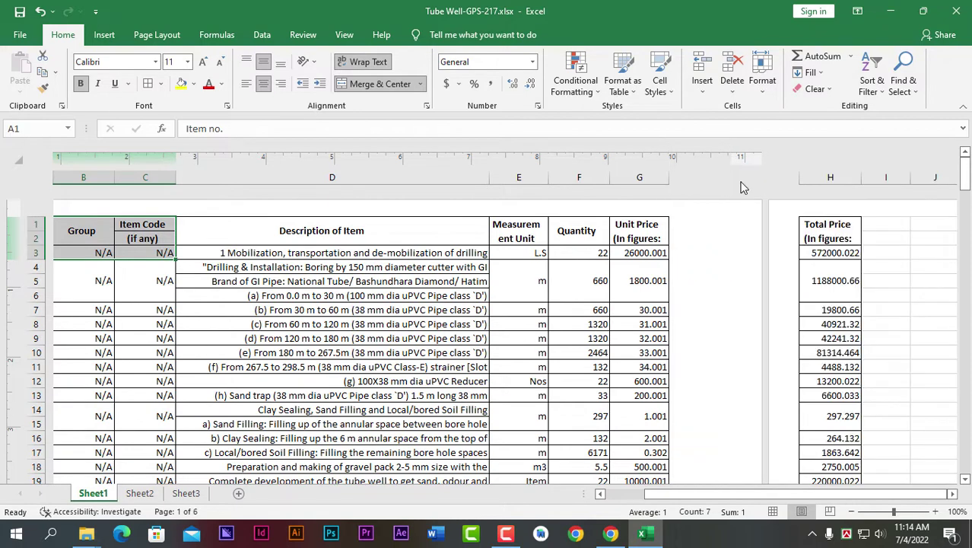
pyautogui.moveTo(861, 179); pyautogui.dragTo(856, 180)
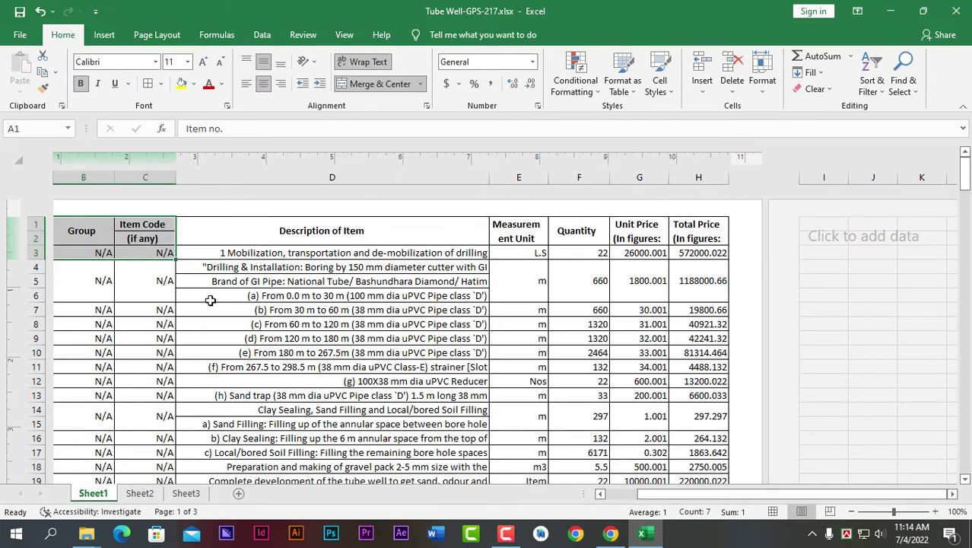
# Step: Save Tube Well-GPS-217.xlsx and scroll through the BOQ rows to review them
pyautogui.click(34, 36)
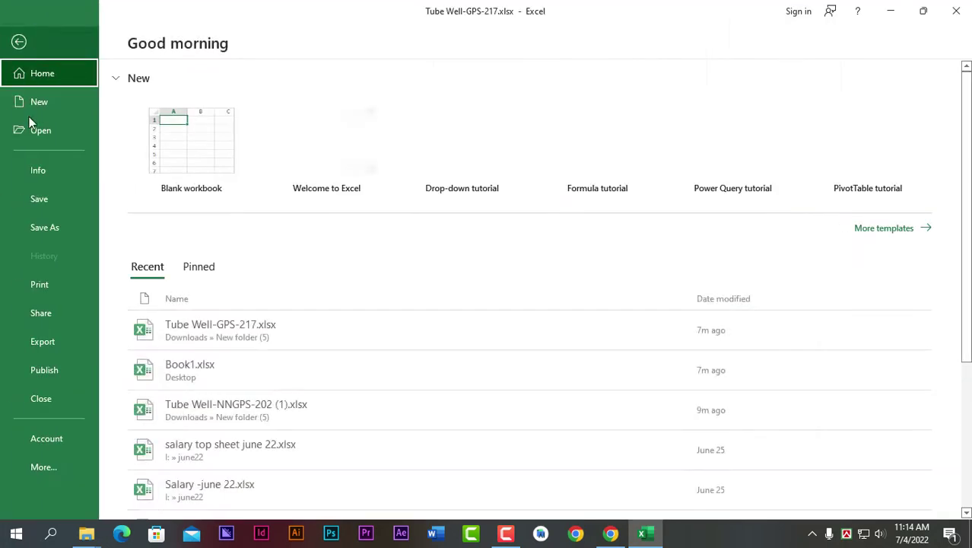
pyautogui.click(36, 198)
pyautogui.click(23, 36)
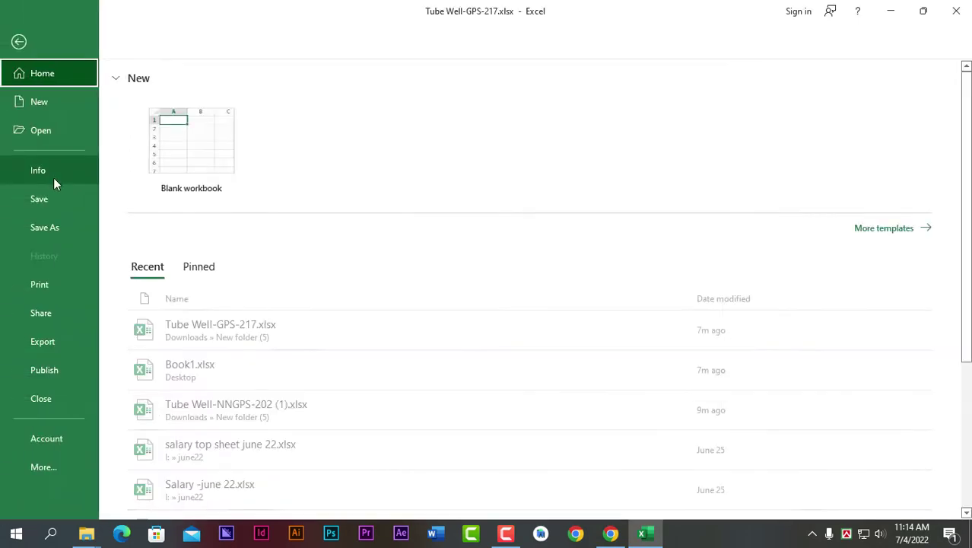
pyautogui.click(51, 198)
pyautogui.scroll(-6, 286, 280)
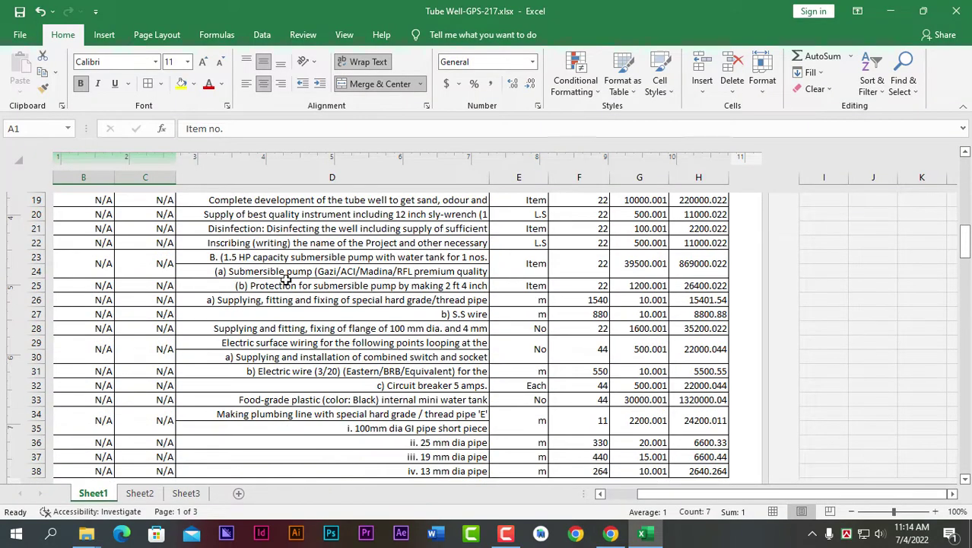
pyautogui.scroll(-7, 286, 280)
pyautogui.scroll(7, 274, 305)
pyautogui.scroll(6, 263, 299)
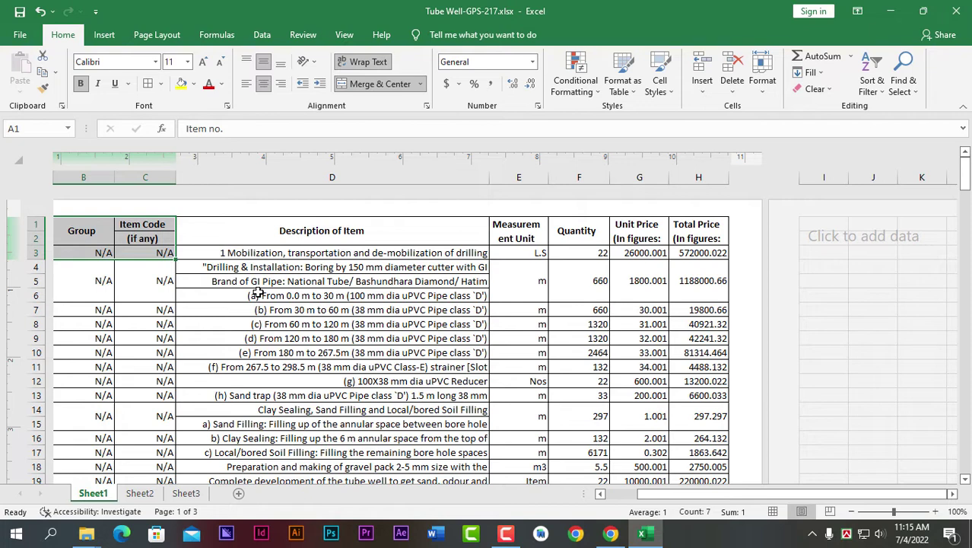
# Step: Open the print preview and page through it to page 3
pyautogui.hotkey('ctrl', 'p')
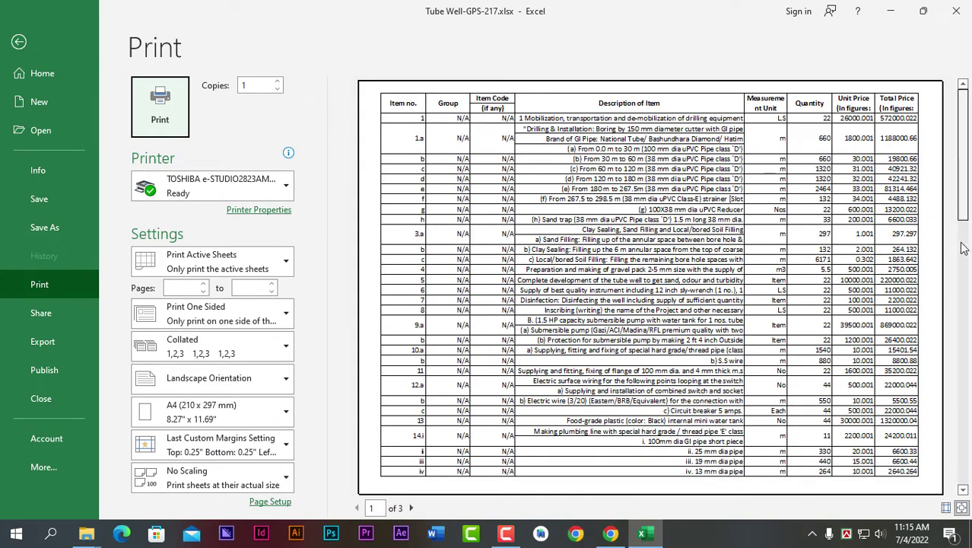
pyautogui.click(412, 507)
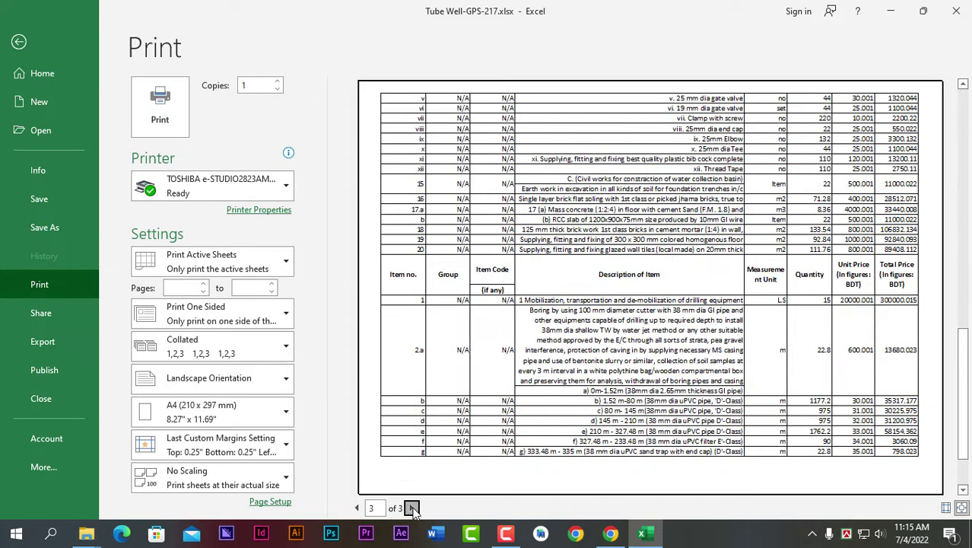
pyautogui.click(411, 508)
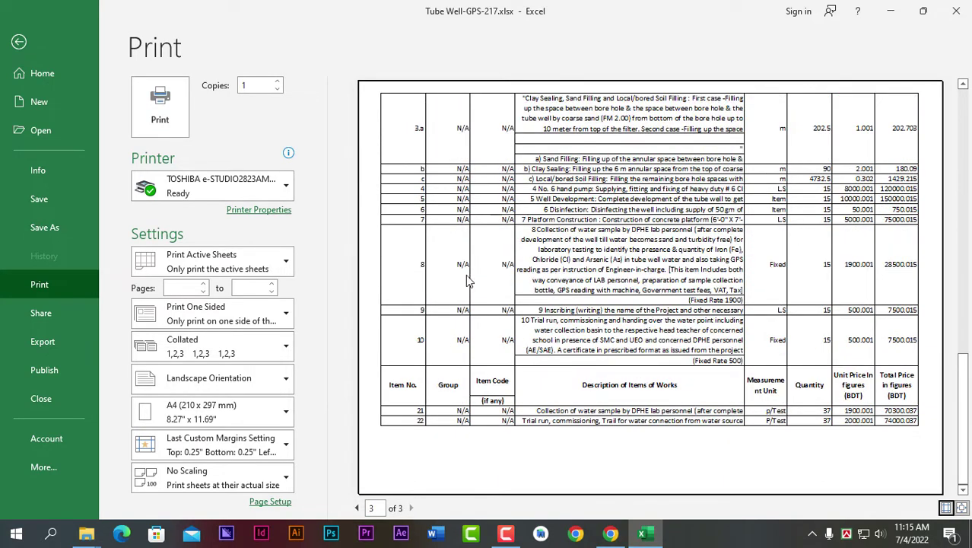
pyautogui.scroll(2, 438, 268)
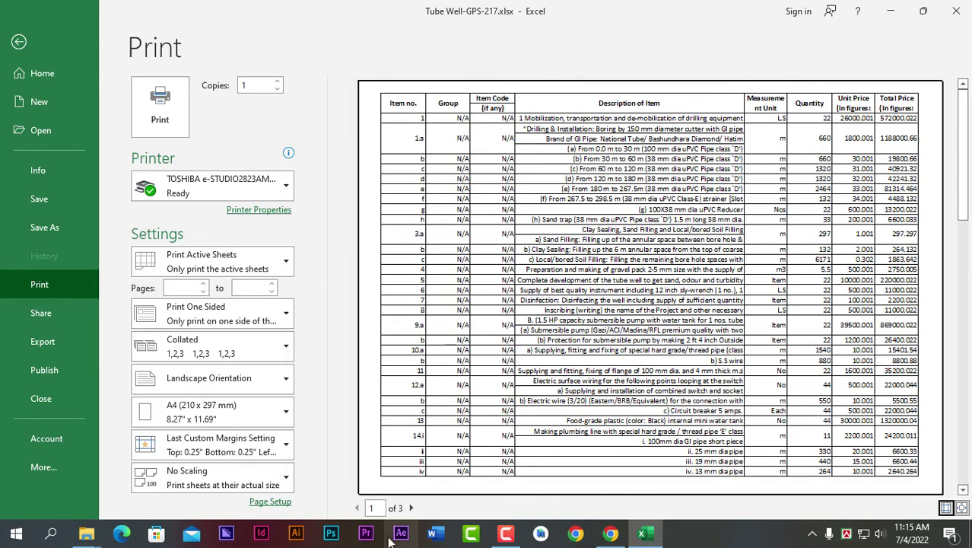
# Step: Set the print range to pages 1 to 3 and return to the worksheet
pyautogui.click(175, 289)
pyautogui.write('1')
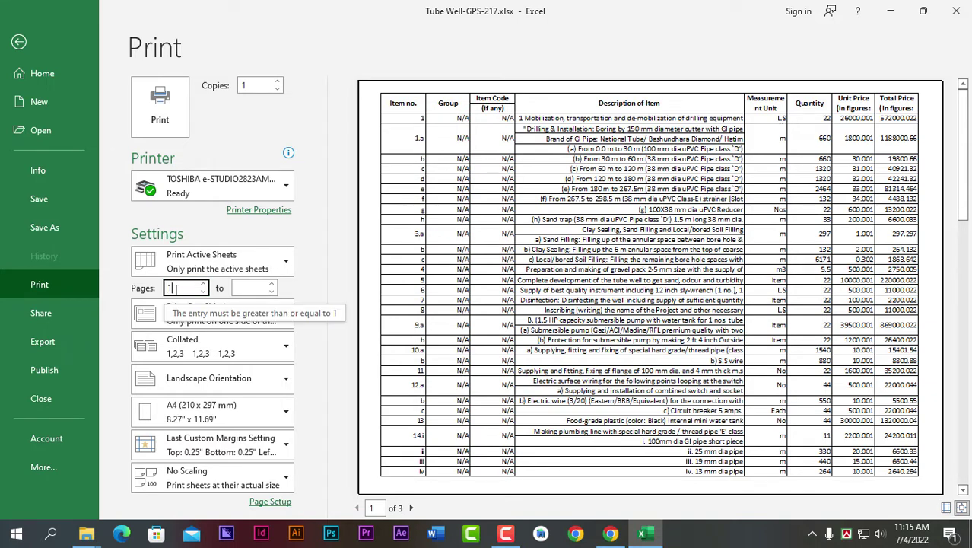
pyautogui.click(249, 287)
pyautogui.write('3')
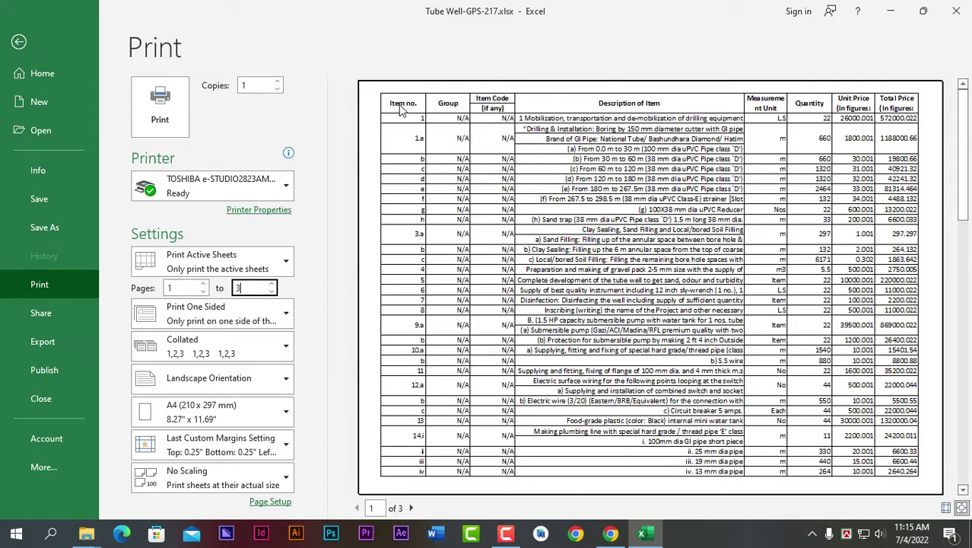
pyautogui.click(19, 42)
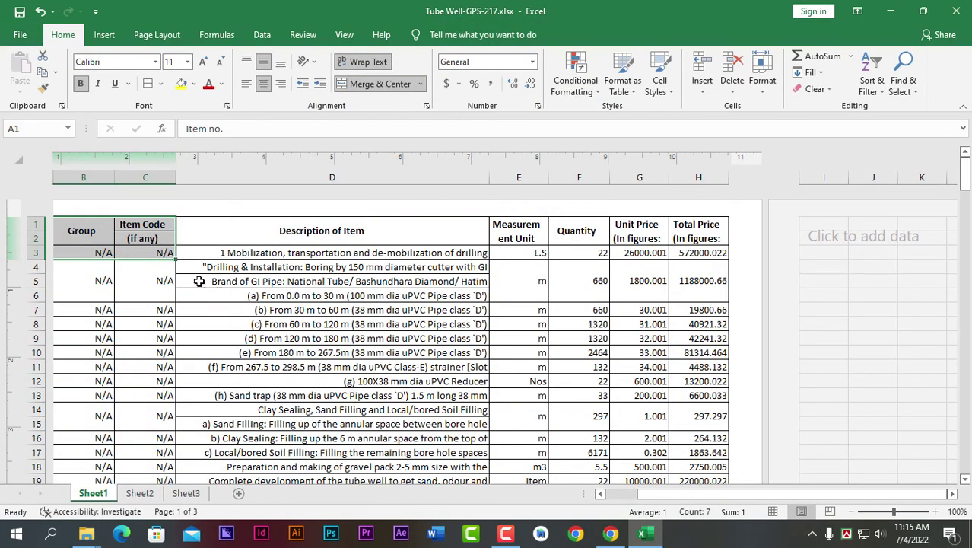
# Step: Select the table block through row 13 and remove its existing borders
pyautogui.moveTo(76, 233); pyautogui.dragTo(695, 399)
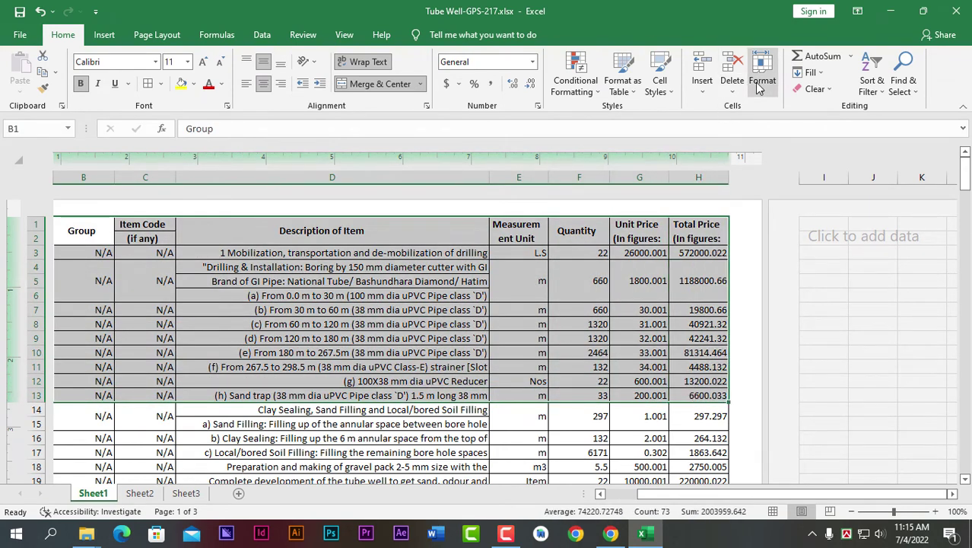
pyautogui.click(161, 85)
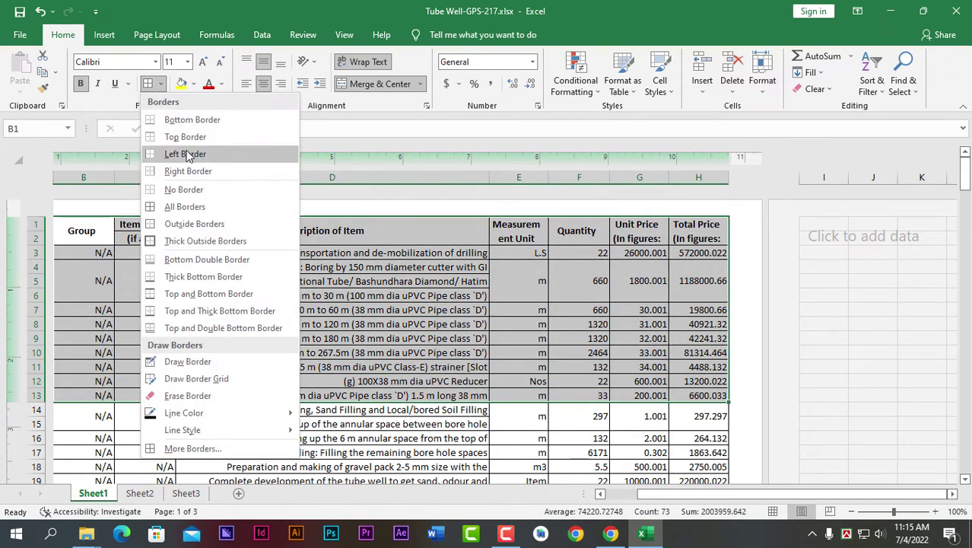
pyautogui.click(183, 192)
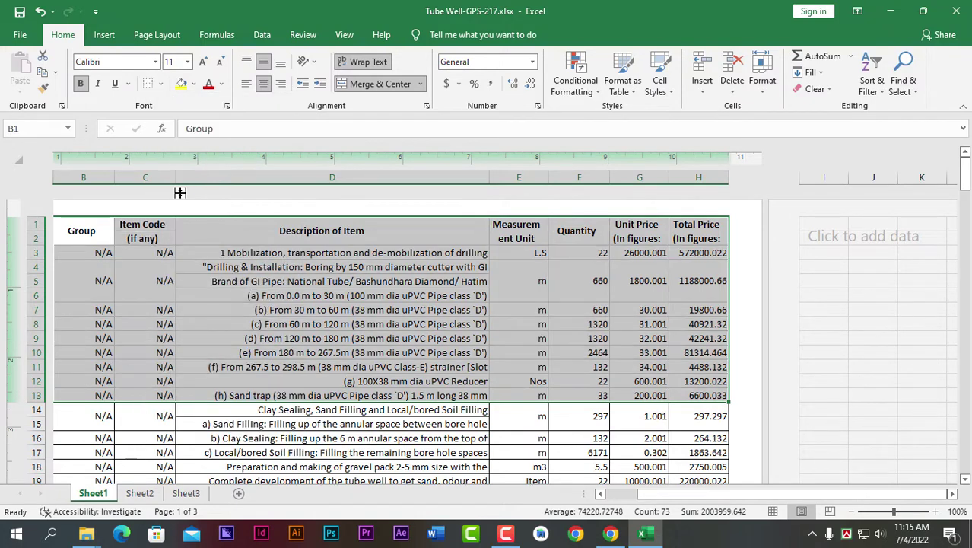
pyautogui.click(131, 279)
pyautogui.click(217, 282)
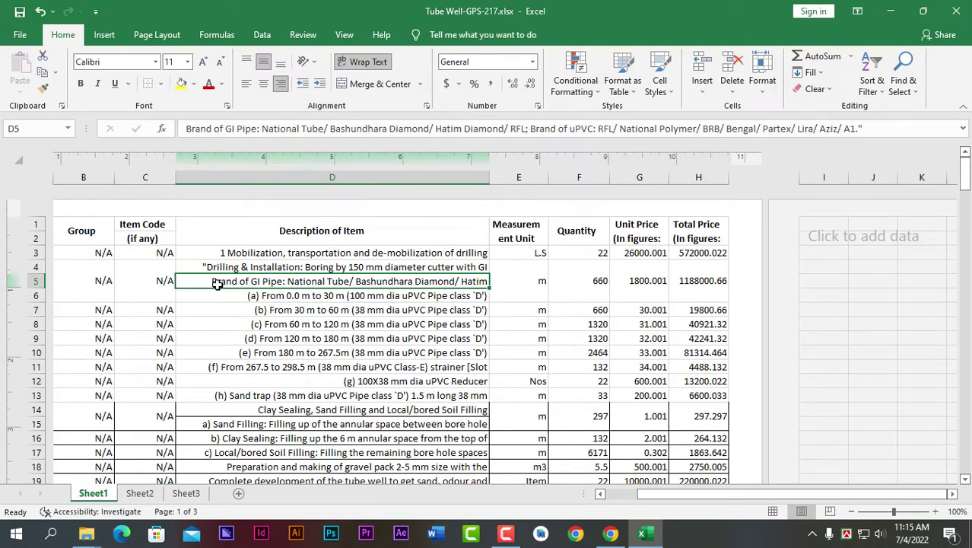
# Step: After checking the print preview, reselect A1:H13 and apply All Borders
pyautogui.hotkey('ctrl', 'p')
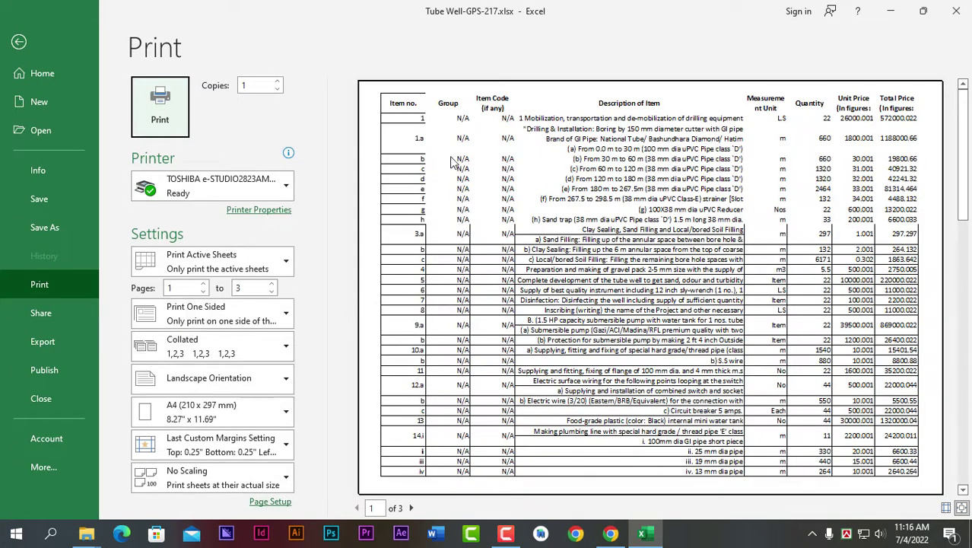
pyautogui.click(35, 49)
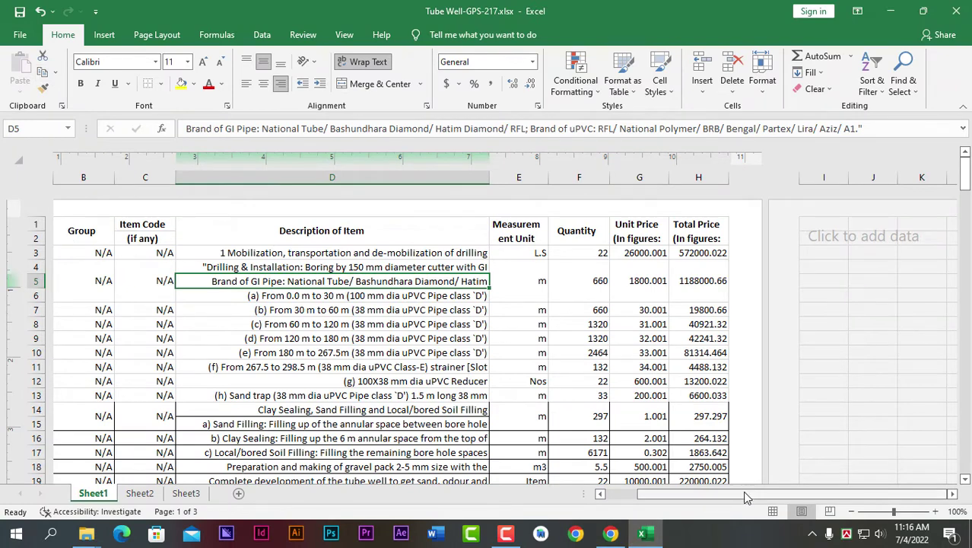
pyautogui.moveTo(725, 496); pyautogui.dragTo(694, 496)
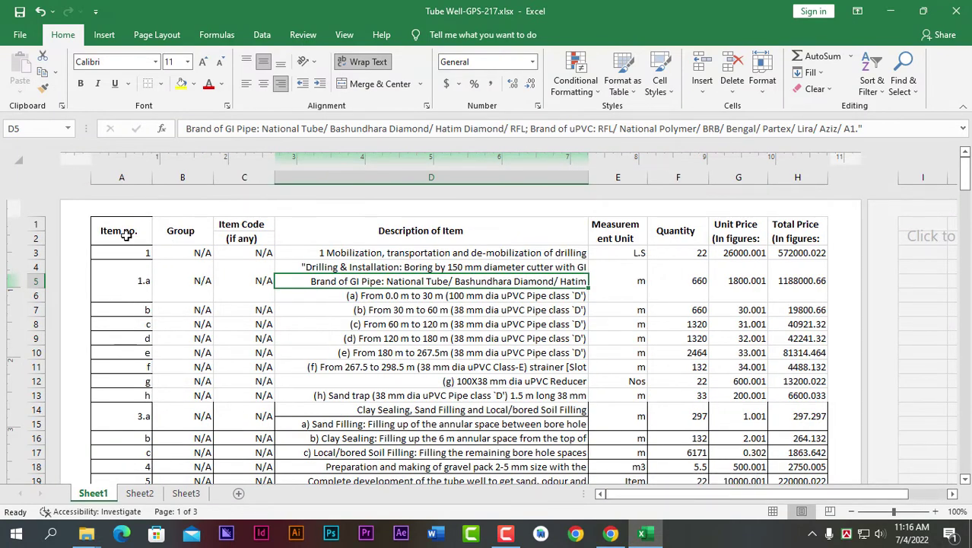
pyautogui.moveTo(126, 232)
pyautogui.mouseDown()
pyautogui.moveTo(205, 324)
pyautogui.moveTo(806, 395)
pyautogui.mouseUp()
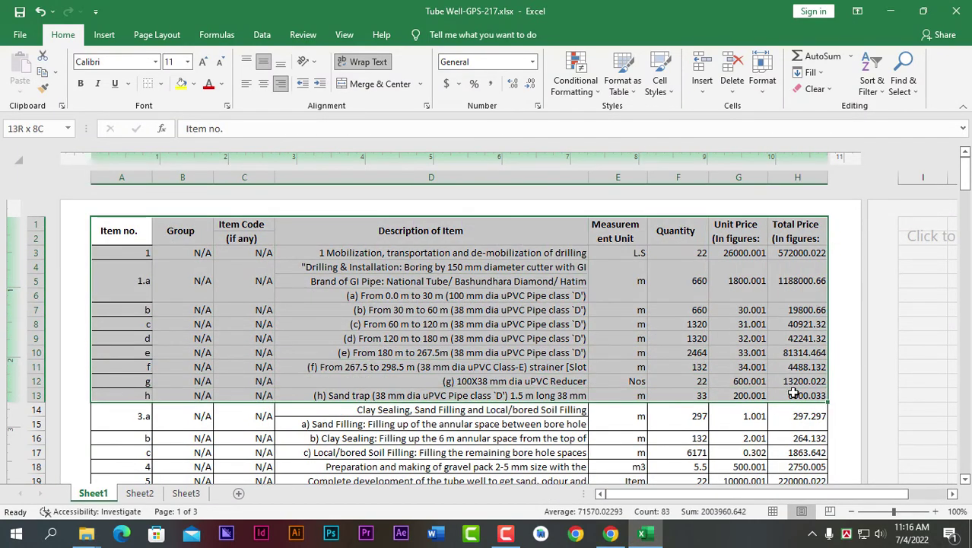
pyautogui.click(161, 83)
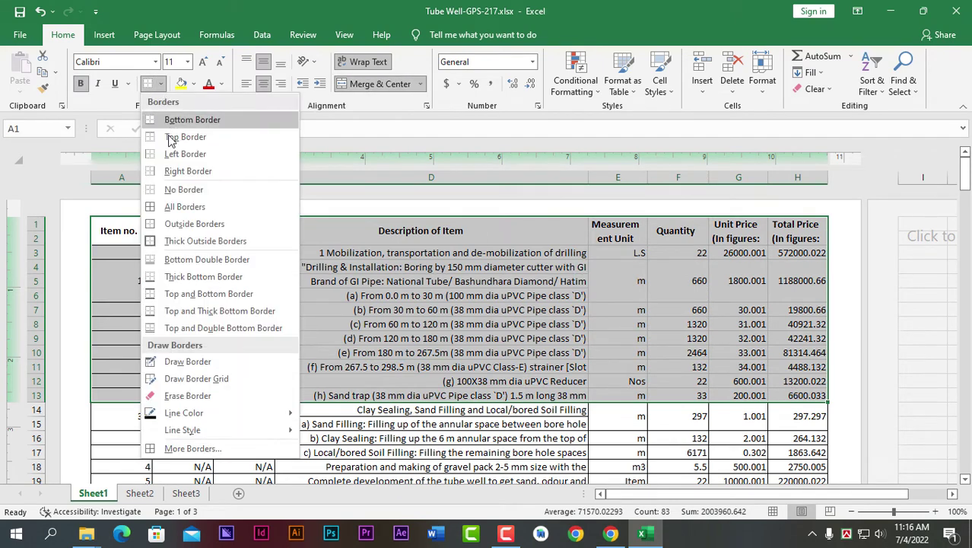
pyautogui.click(185, 207)
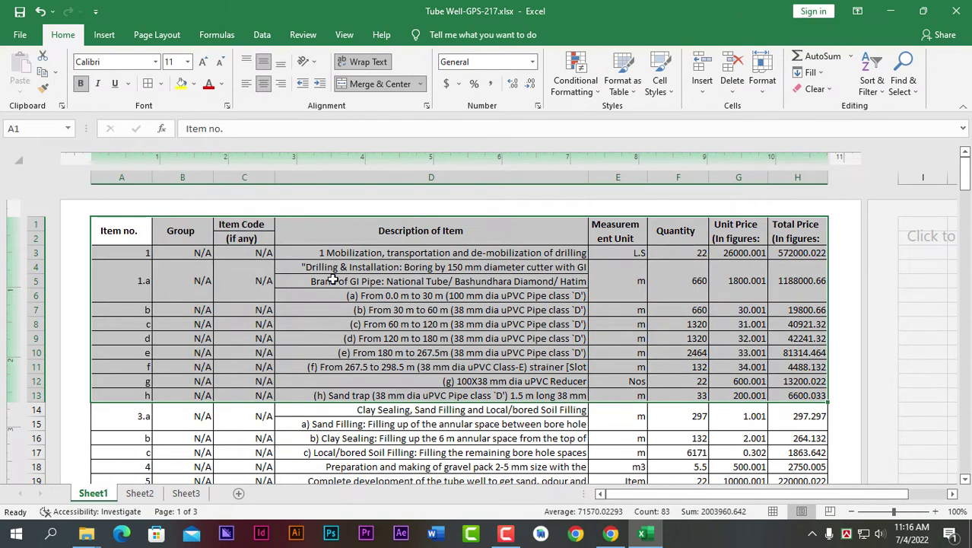
# Step: Preview the bordered BOQ table across the three landscape pages, ending back on page 1
pyautogui.hotkey('ctrl', 'p')
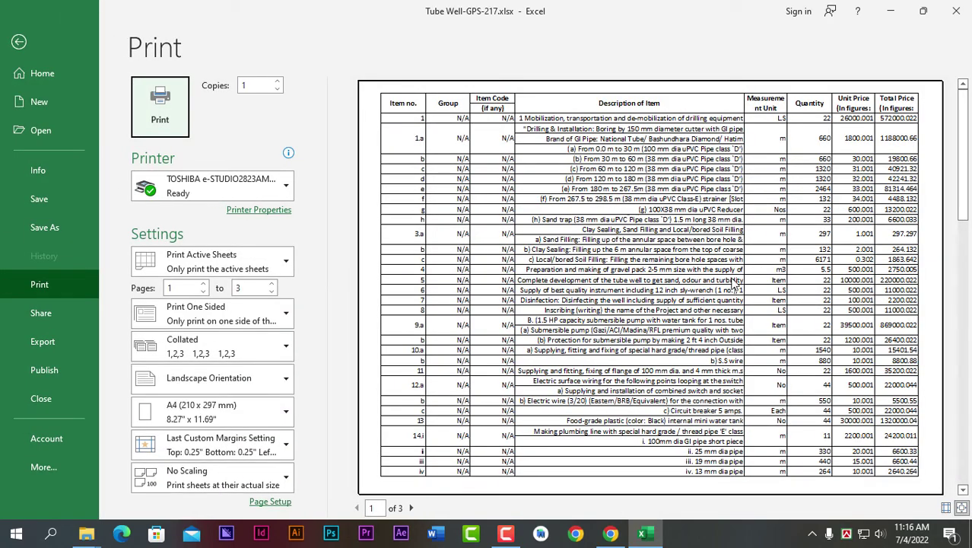
pyautogui.scroll(-2, 681, 309)
pyautogui.scroll(1, 599, 335)
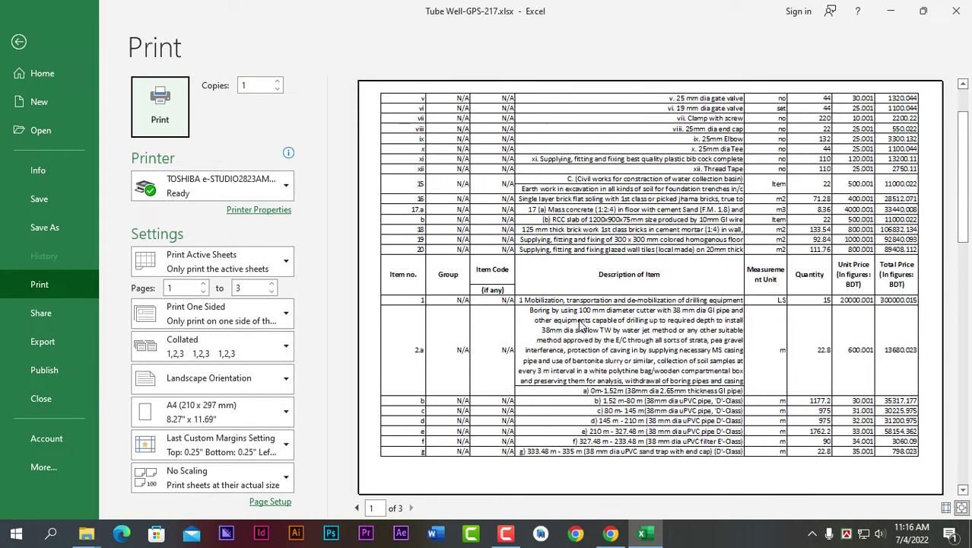
pyautogui.scroll(1, 586, 328)
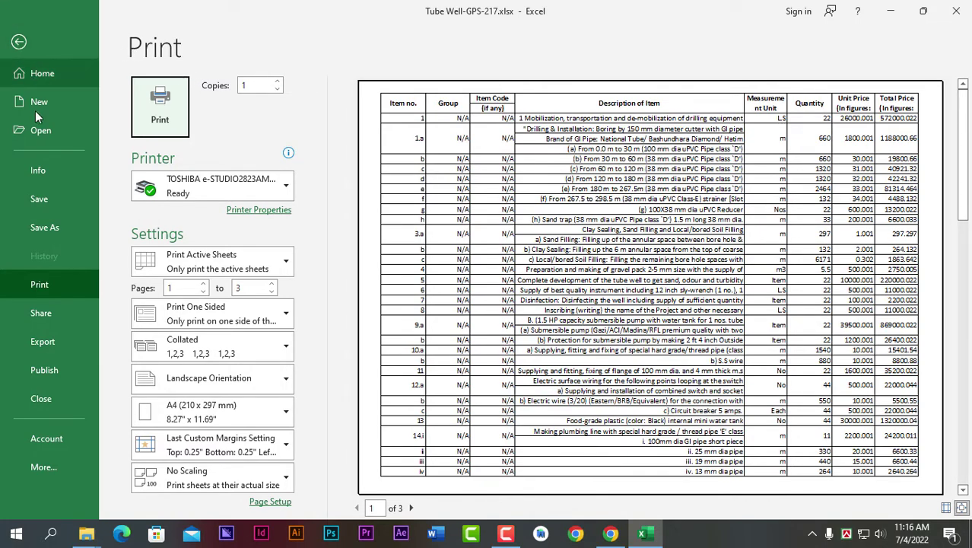
# Step: Save a copy of the workbook as PDF, Tube Well-GPS-217.pdf, in the New folder (5)
pyautogui.click(48, 230)
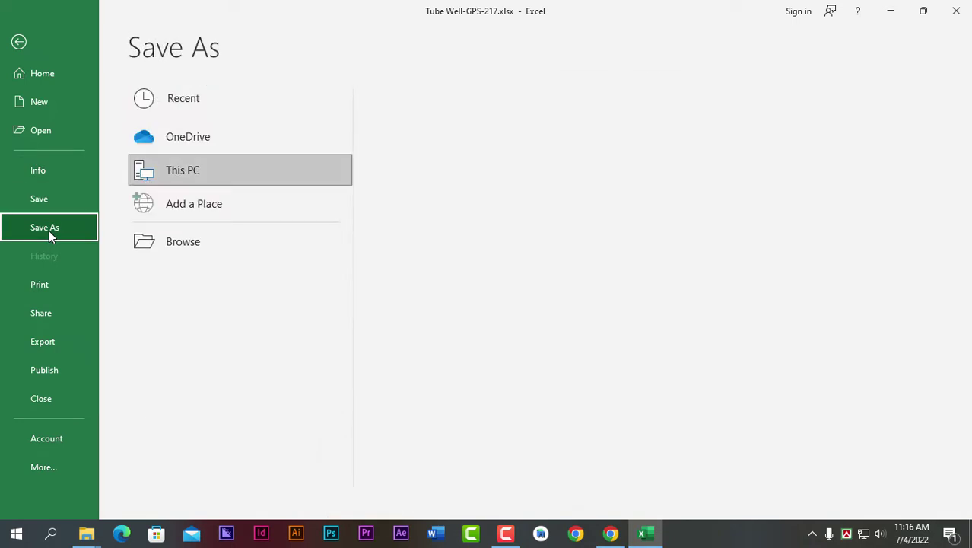
pyautogui.click(188, 240)
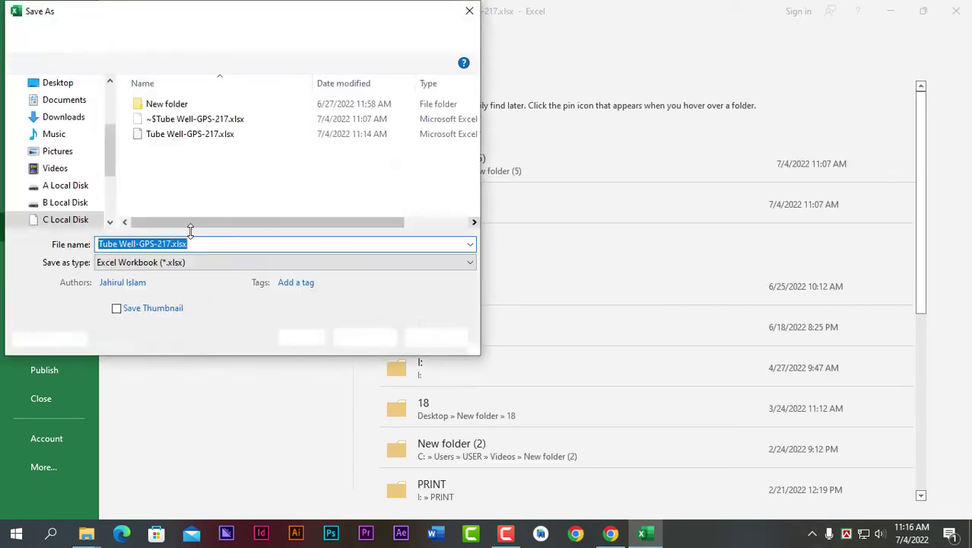
pyautogui.click(187, 264)
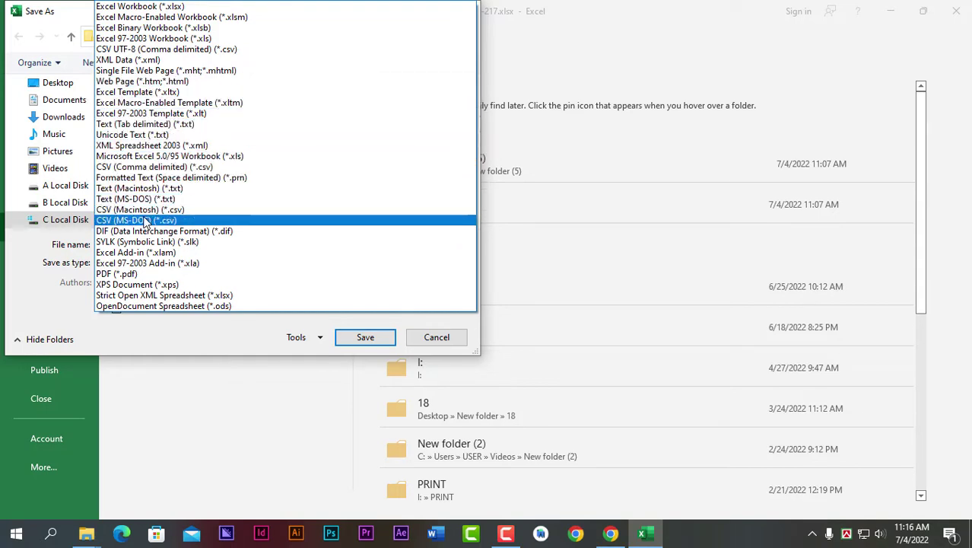
pyautogui.click(122, 273)
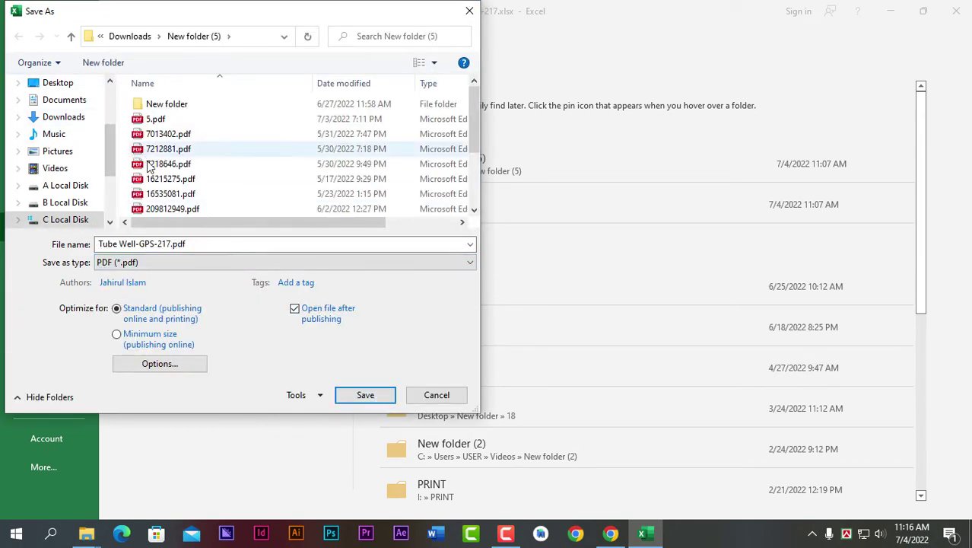
pyautogui.click(365, 394)
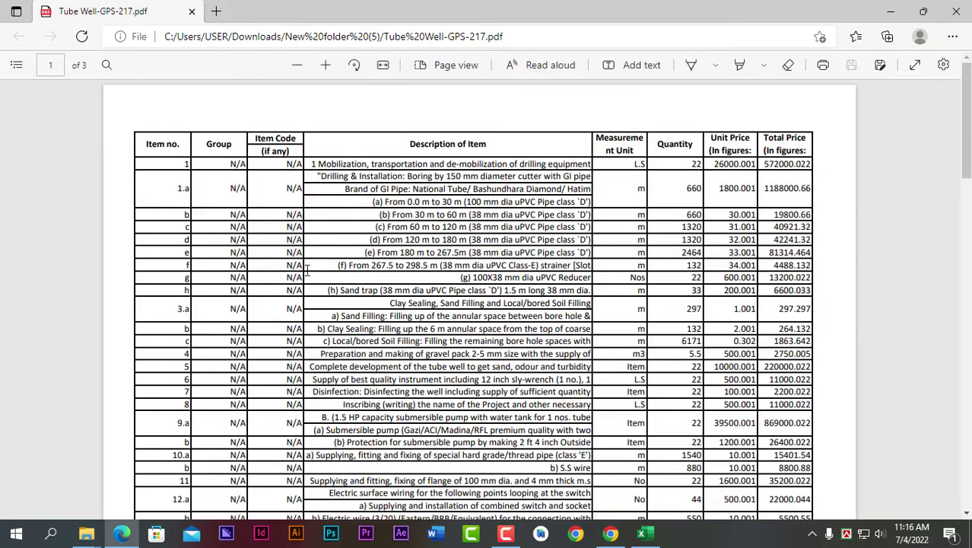
# Step: Scroll through all three pages of Tube Well-GPS-217.pdf in Edge and back to page 1
pyautogui.scroll(-2, 307, 268)
pyautogui.scroll(-10, 327, 269)
pyautogui.scroll(-5, 336, 270)
pyautogui.scroll(-5, 340, 270)
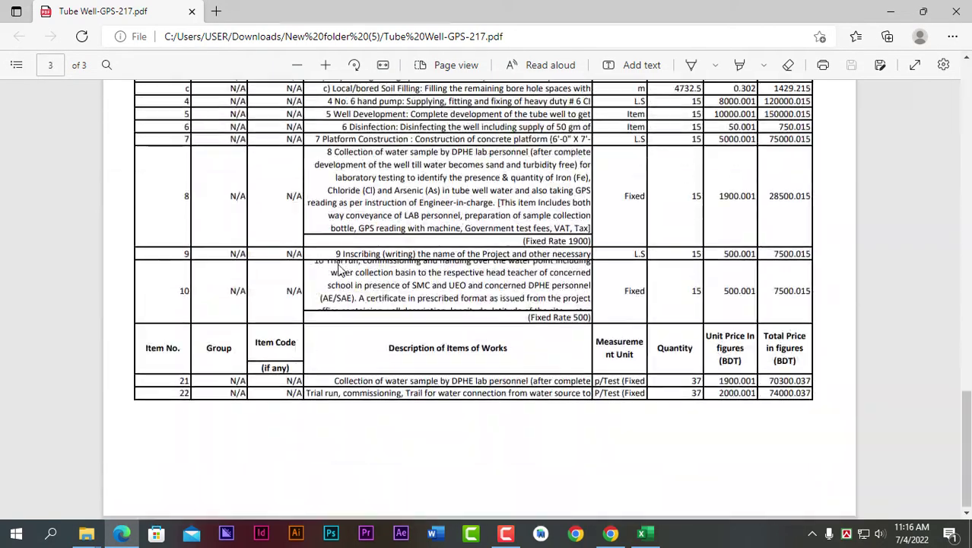
pyautogui.scroll(5, 340, 270)
pyautogui.scroll(5, 304, 269)
pyautogui.scroll(10, 285, 267)
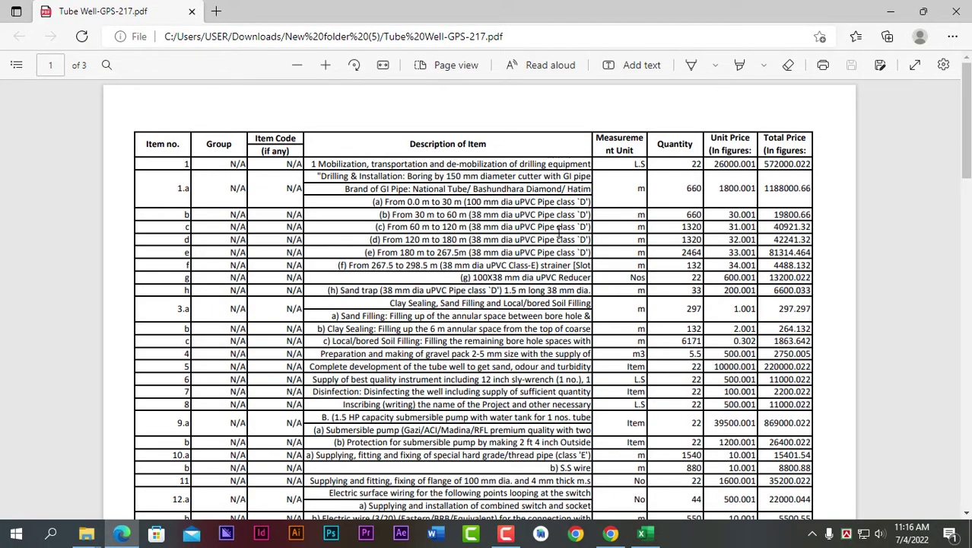
pyautogui.scroll(-3, 559, 232)
pyautogui.scroll(-5, 557, 233)
pyautogui.scroll(-5, 554, 235)
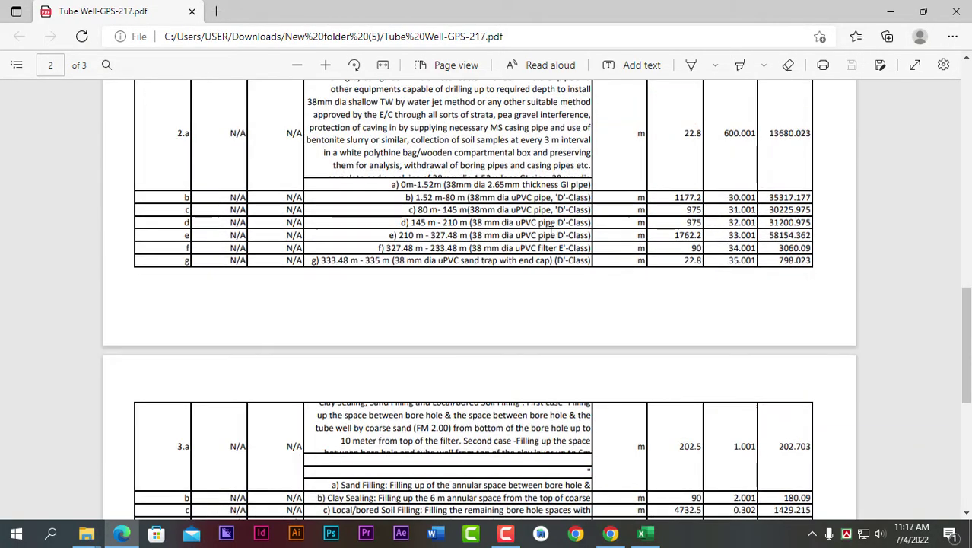
pyautogui.scroll(-5, 548, 236)
pyautogui.scroll(5, 532, 243)
pyautogui.scroll(-10, 502, 259)
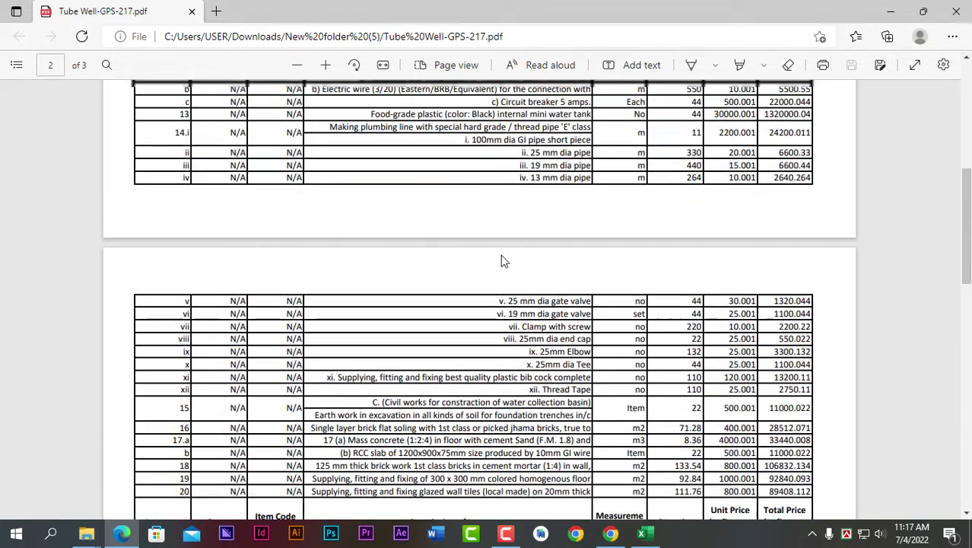
pyautogui.scroll(15, 501, 262)
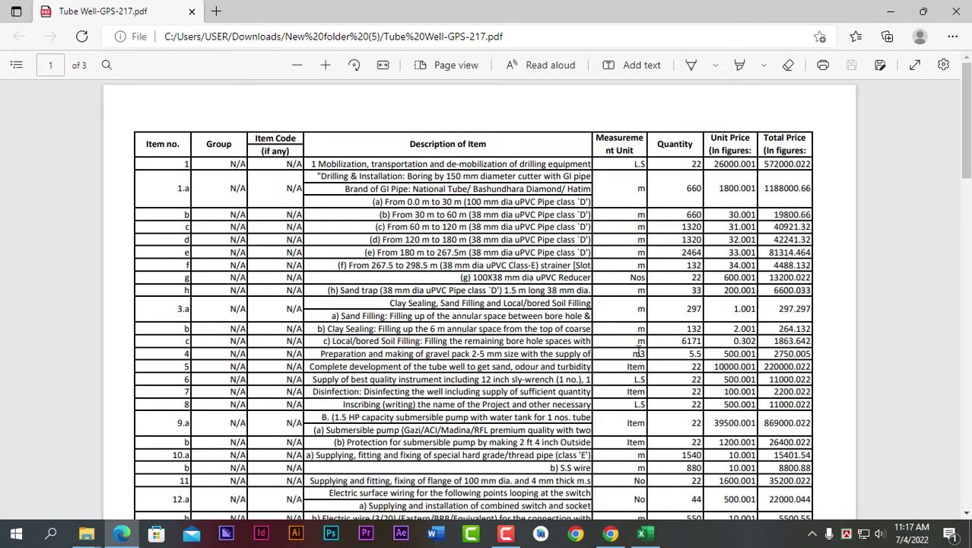
# Step: Switch from Edge back to the Tube Well-GPS-217.xlsx workbook in Excel
pyautogui.click(642, 533)
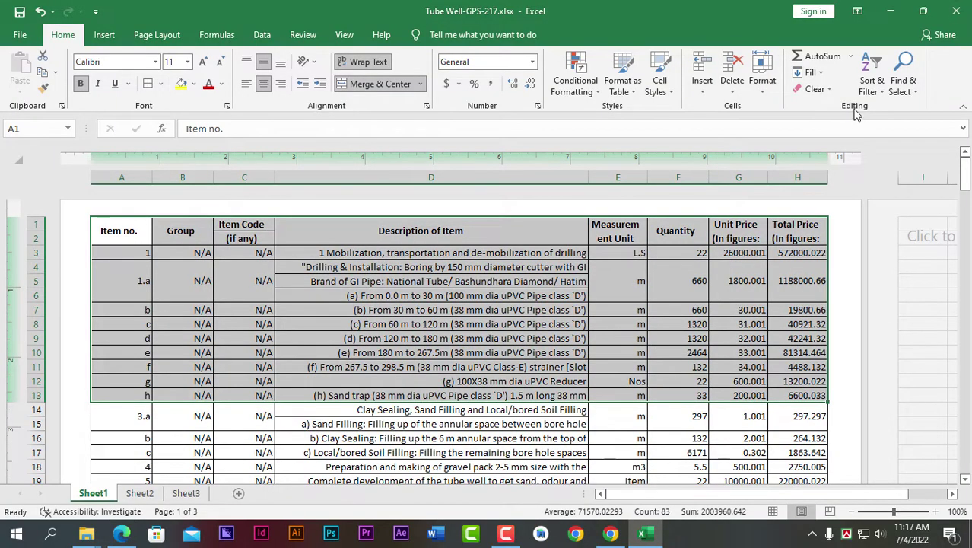